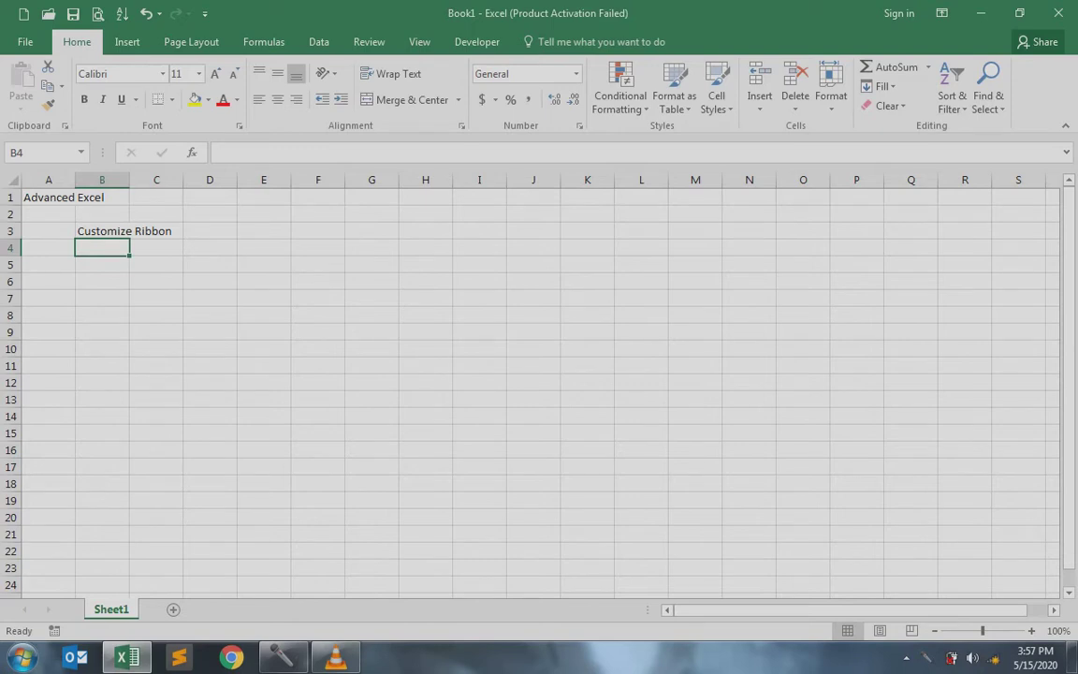
- Select the headings in A1 and B3, extending the B3 selection across to D3
click(102, 230)
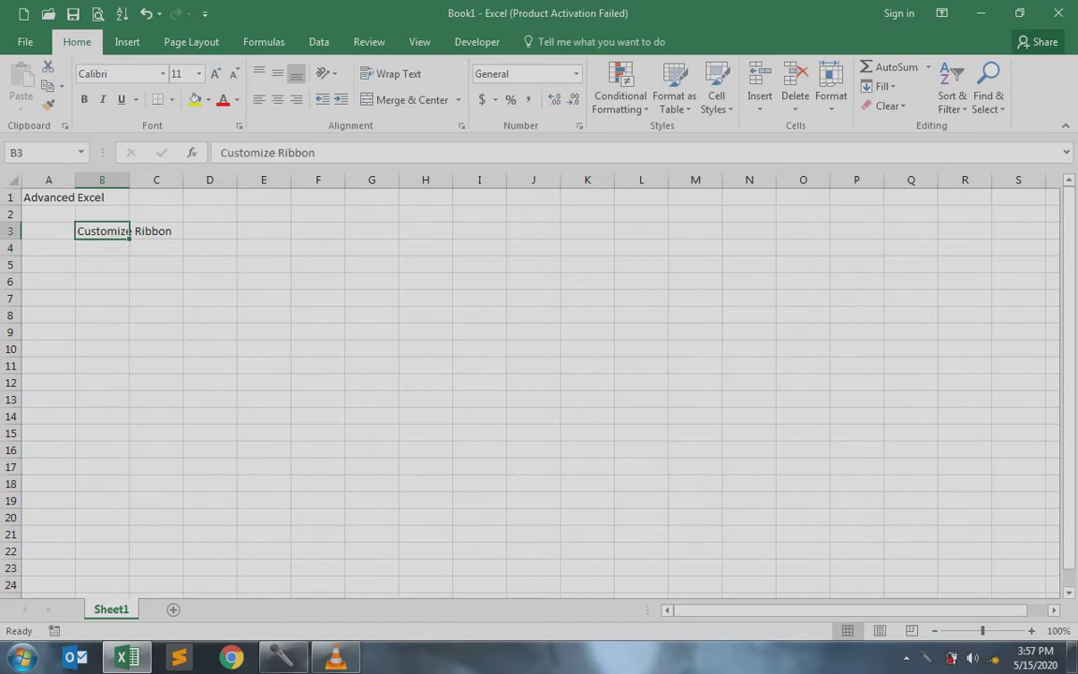
click(102, 213)
click(102, 197)
click(49, 197)
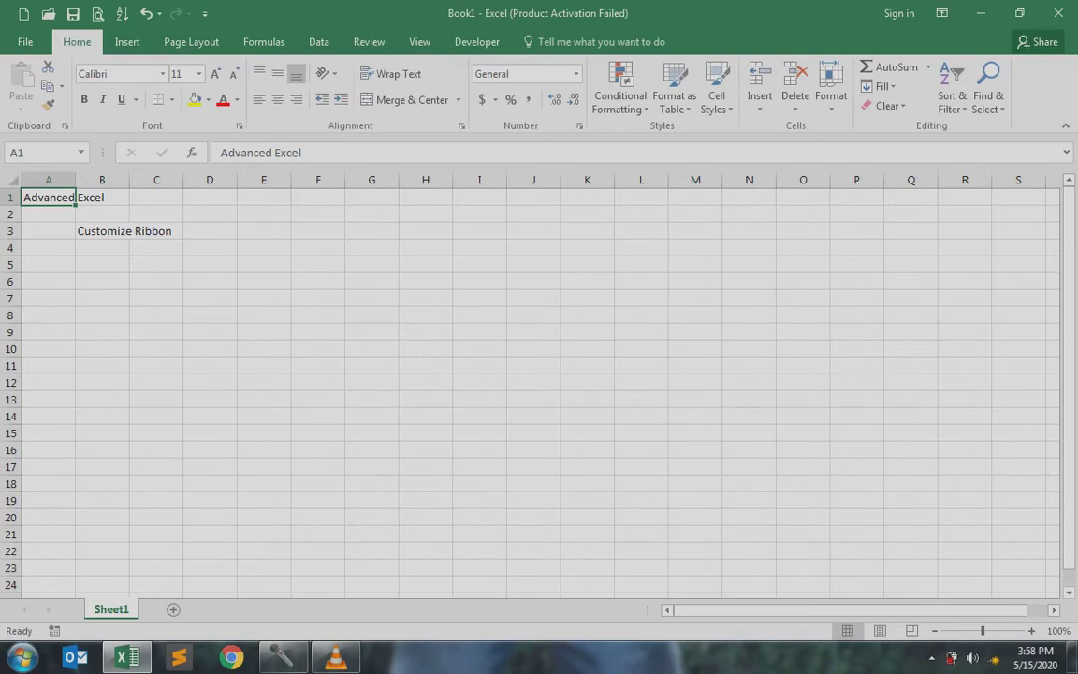
click(47, 213)
click(102, 230)
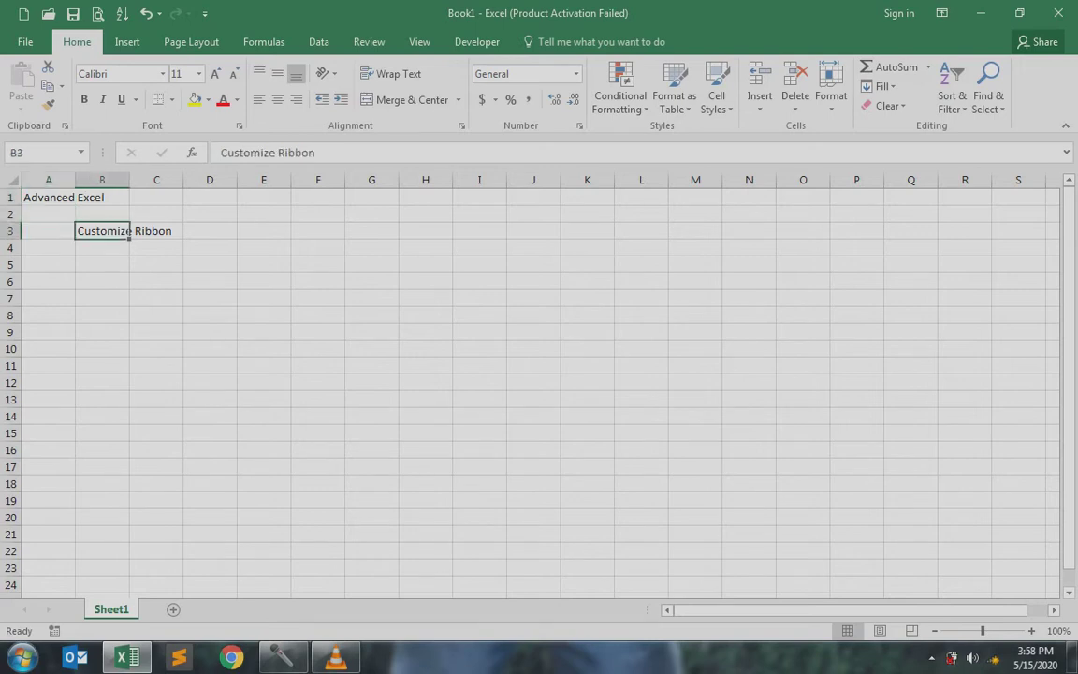
key(shift+Right)
key(shift+Right)
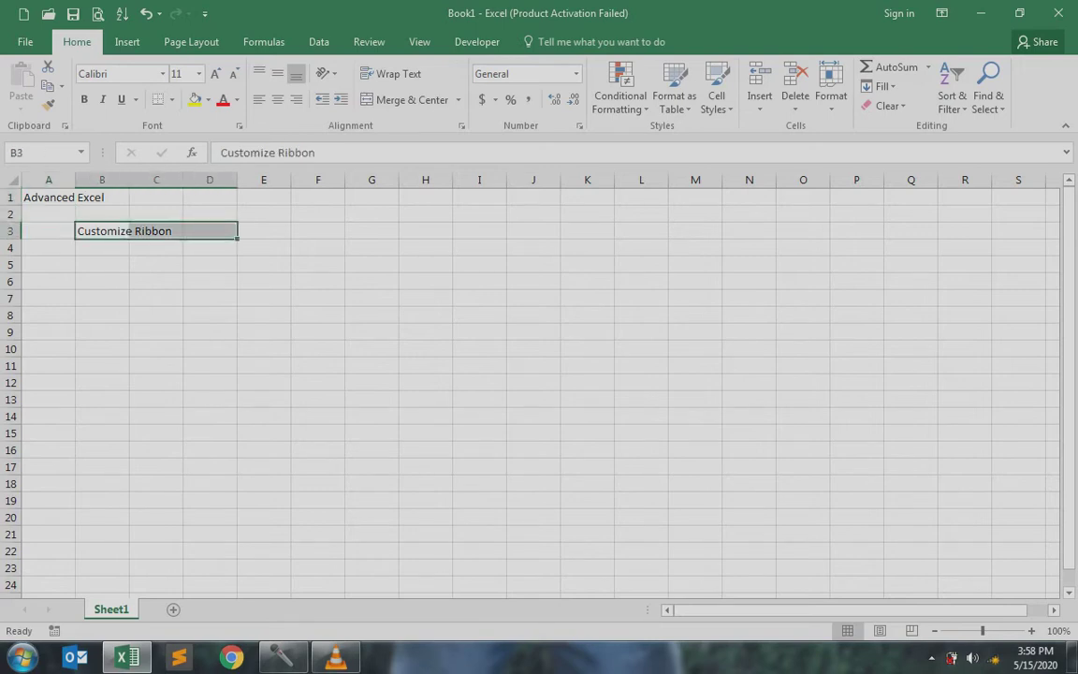
click(48, 230)
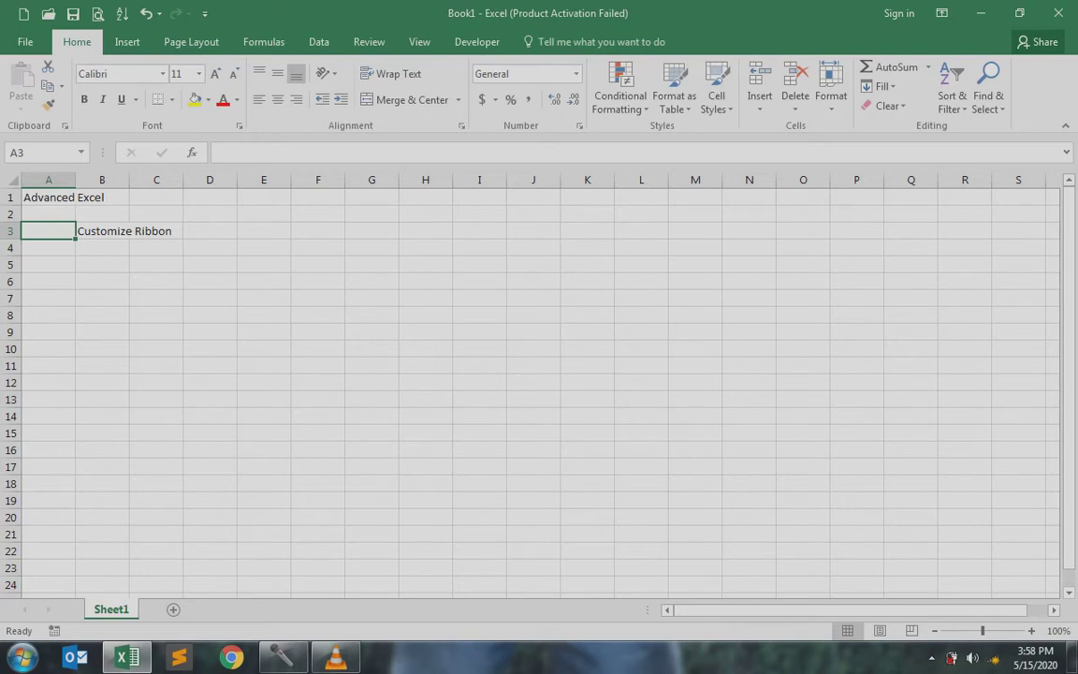
- Browse the View, Developer and Insert ribbon tabs, returning to Home each time
click(419, 41)
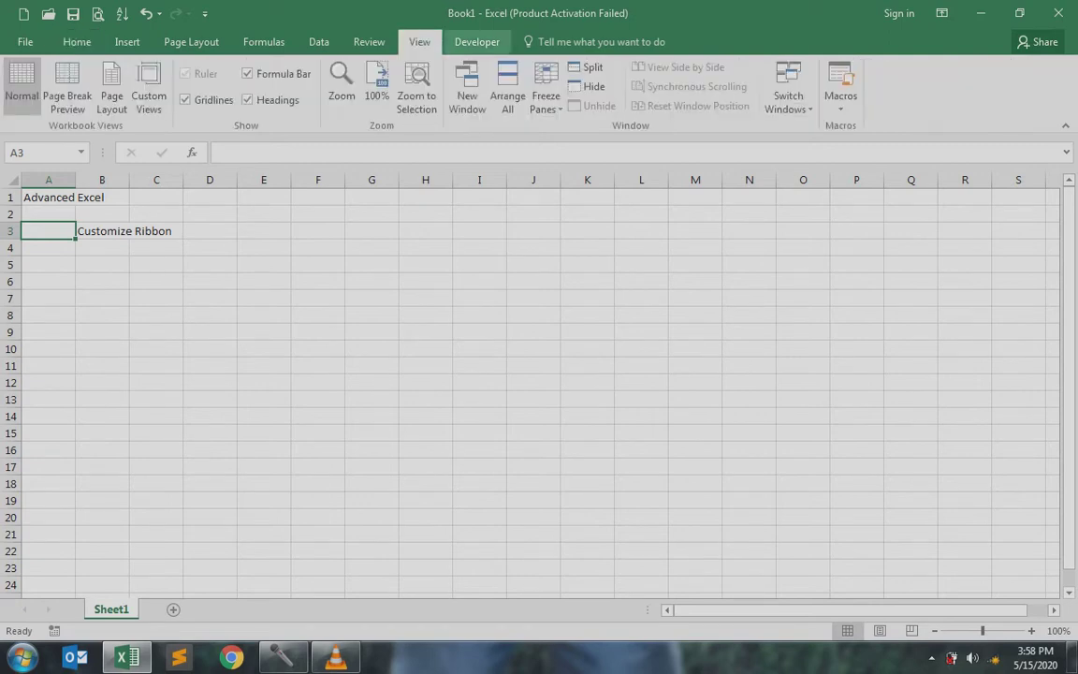
click(476, 41)
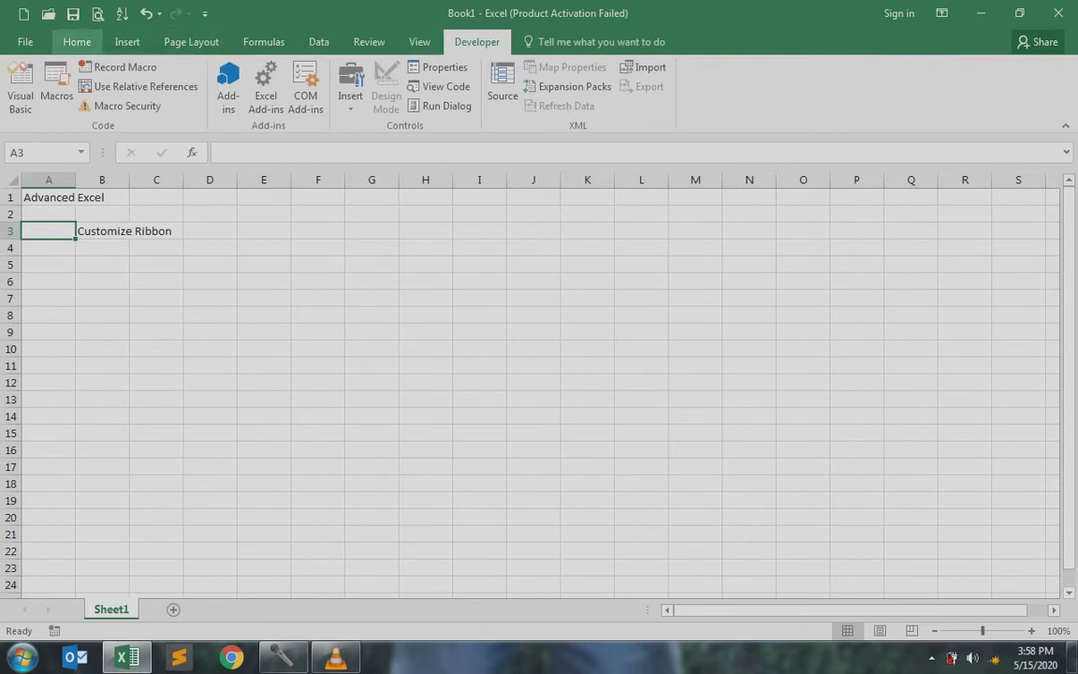
click(77, 42)
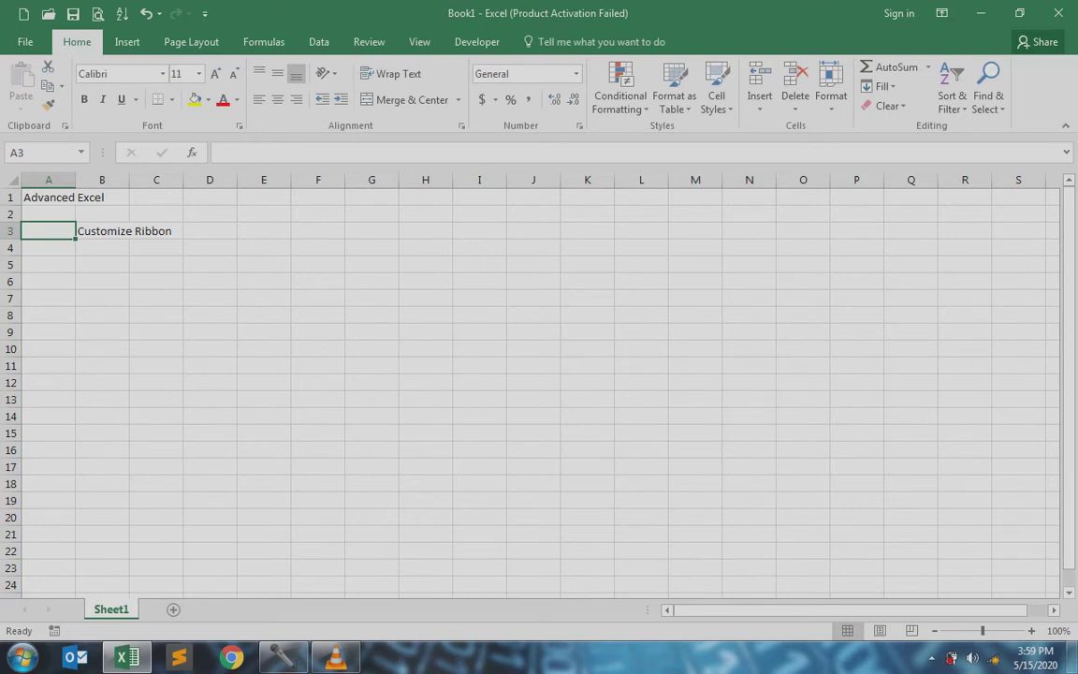
click(102, 230)
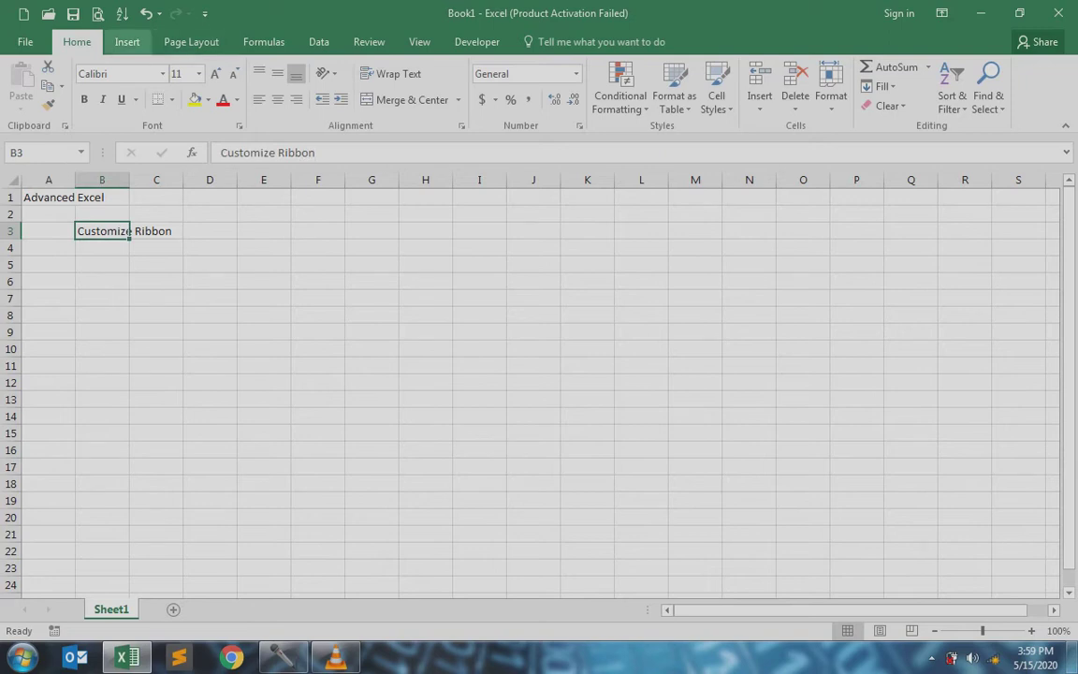
click(127, 41)
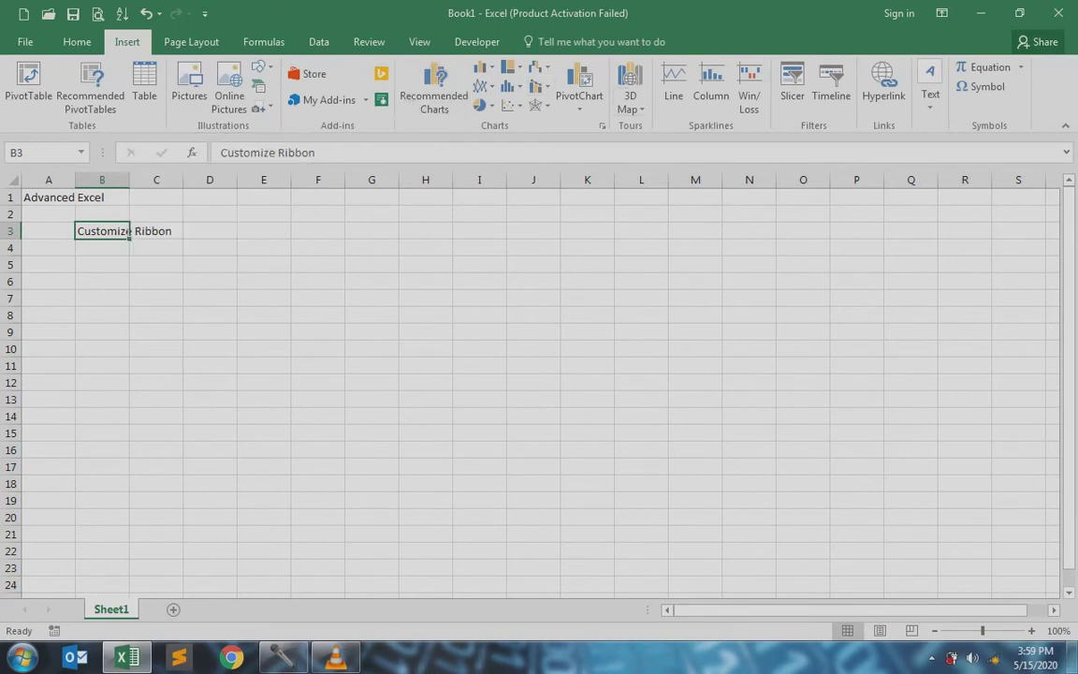
click(77, 41)
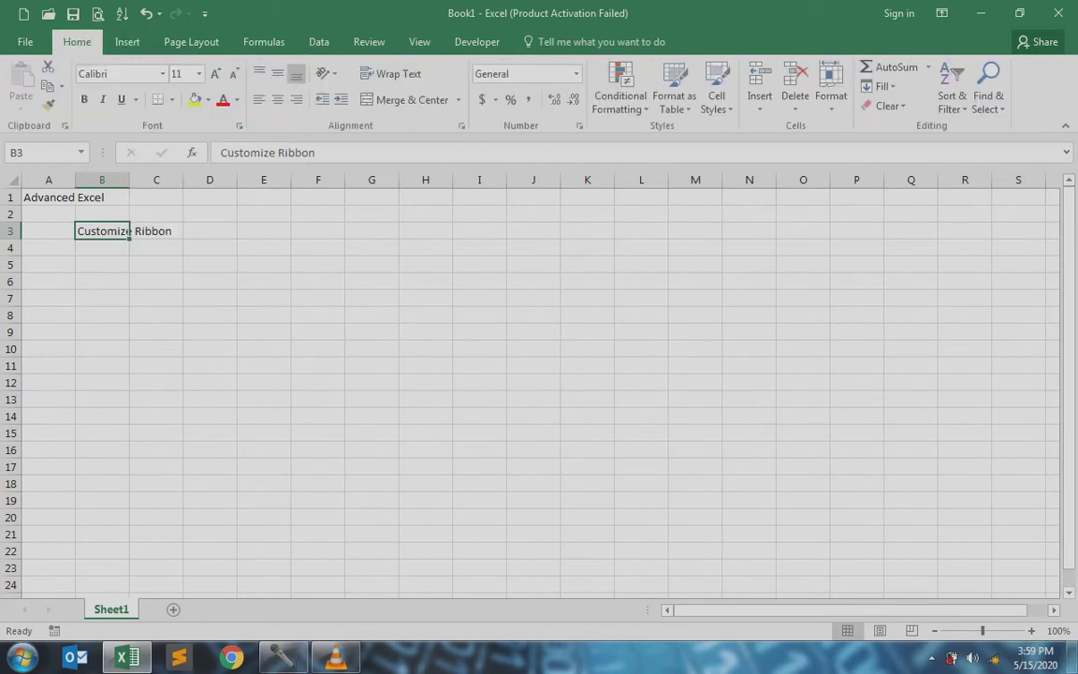
click(478, 41)
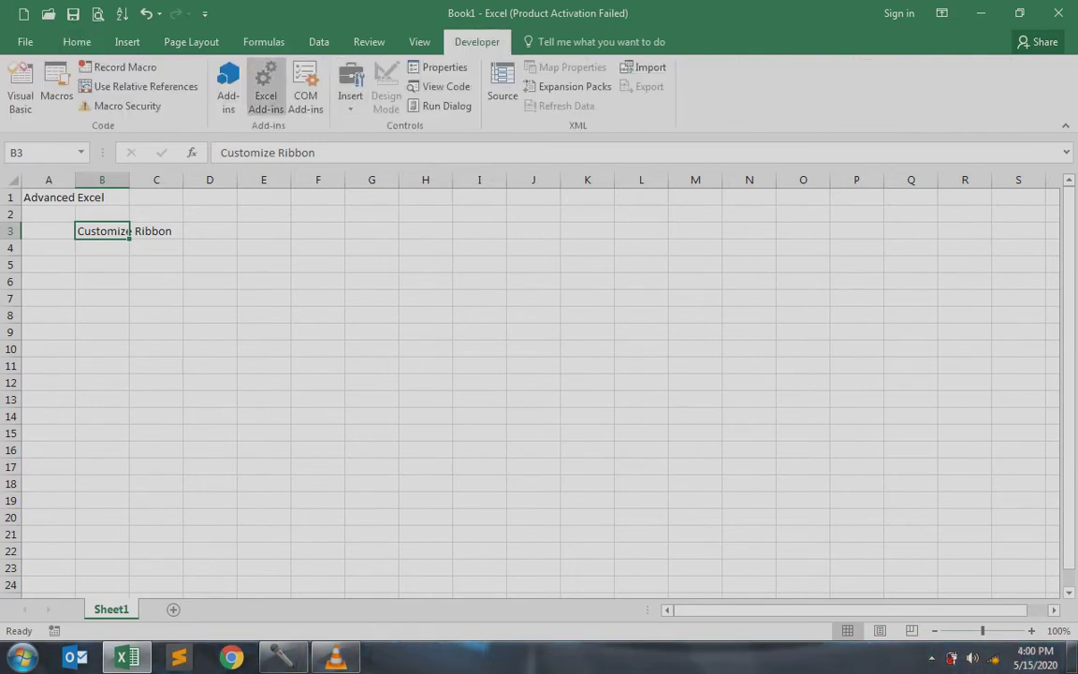
click(77, 41)
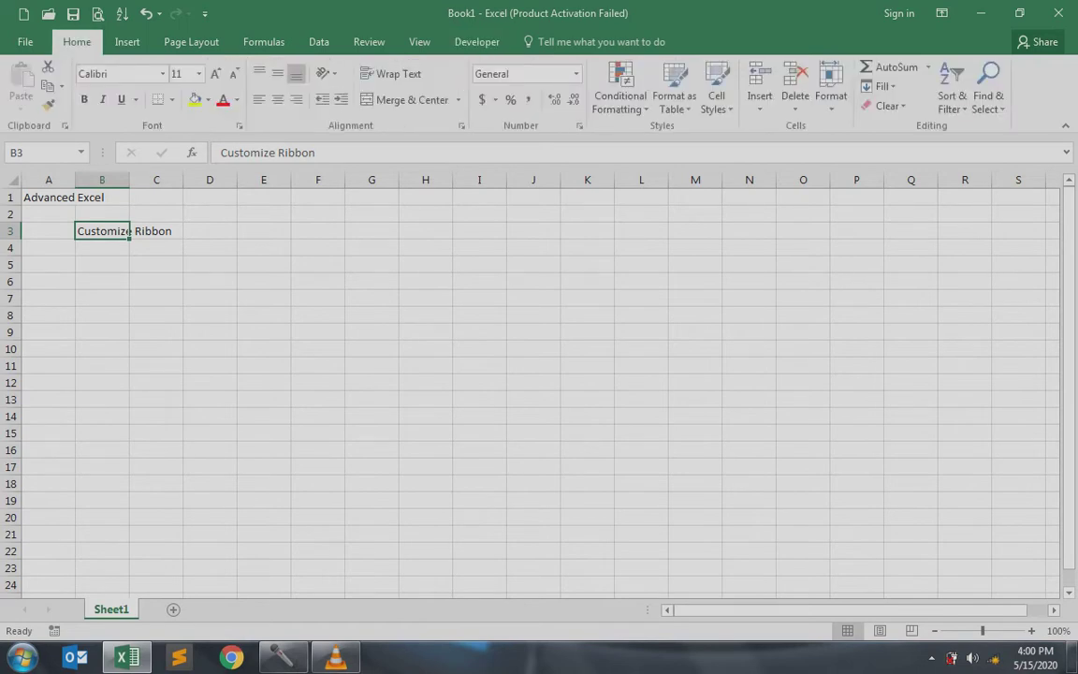
- Browse the Insert, View, Developer and Data tabs between empty-cell selections, ending on Home
click(102, 247)
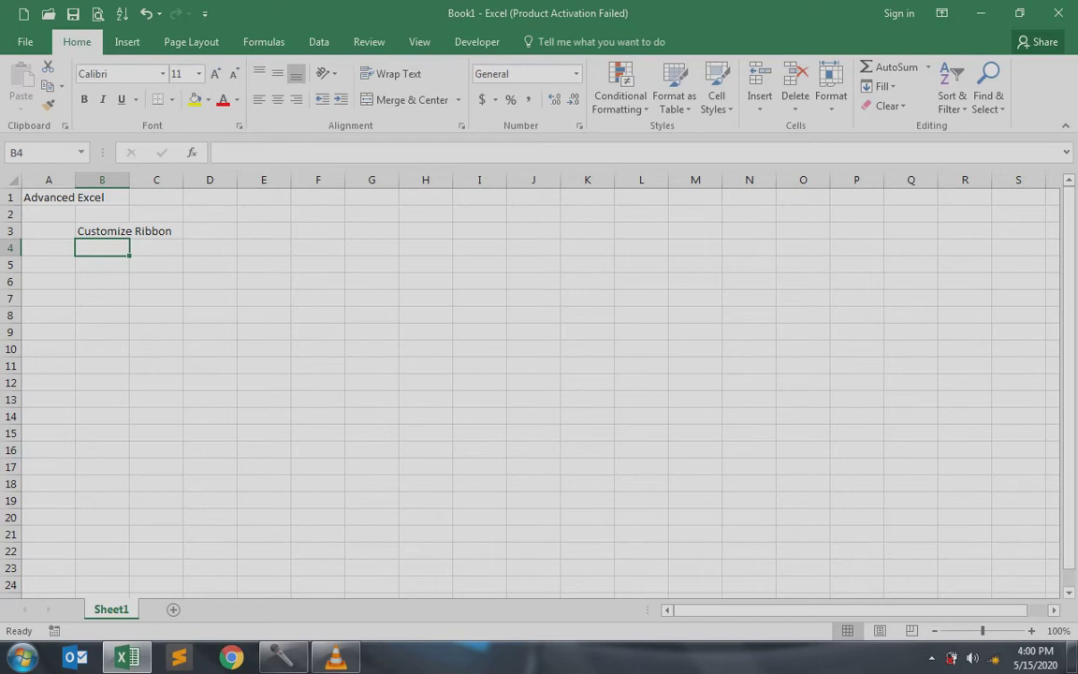
click(128, 41)
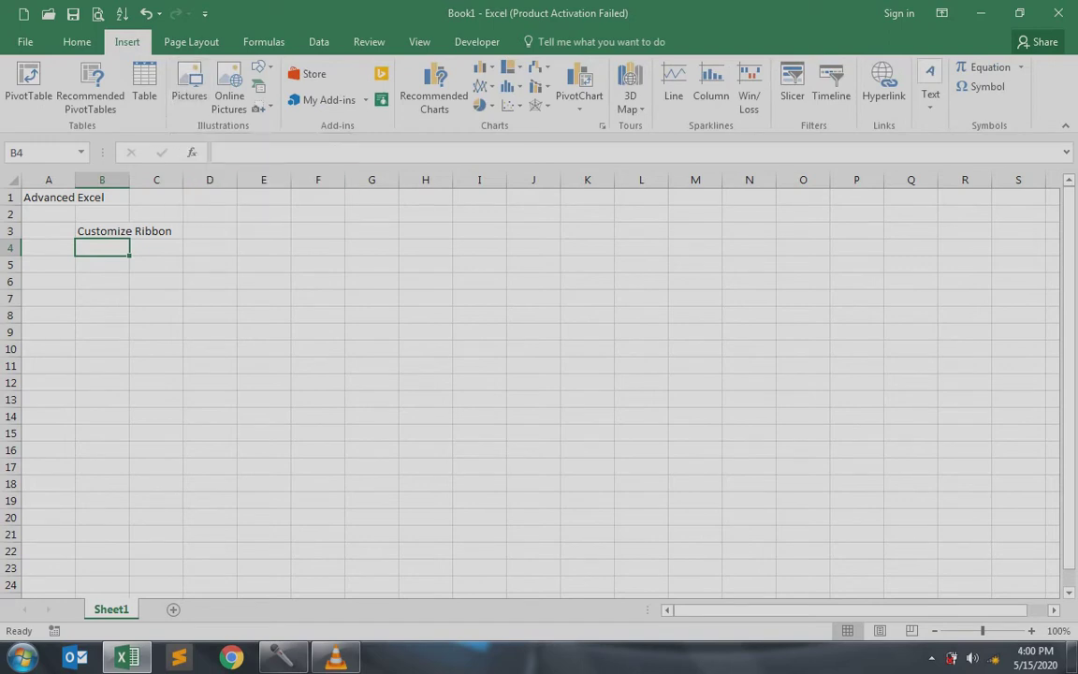
click(419, 41)
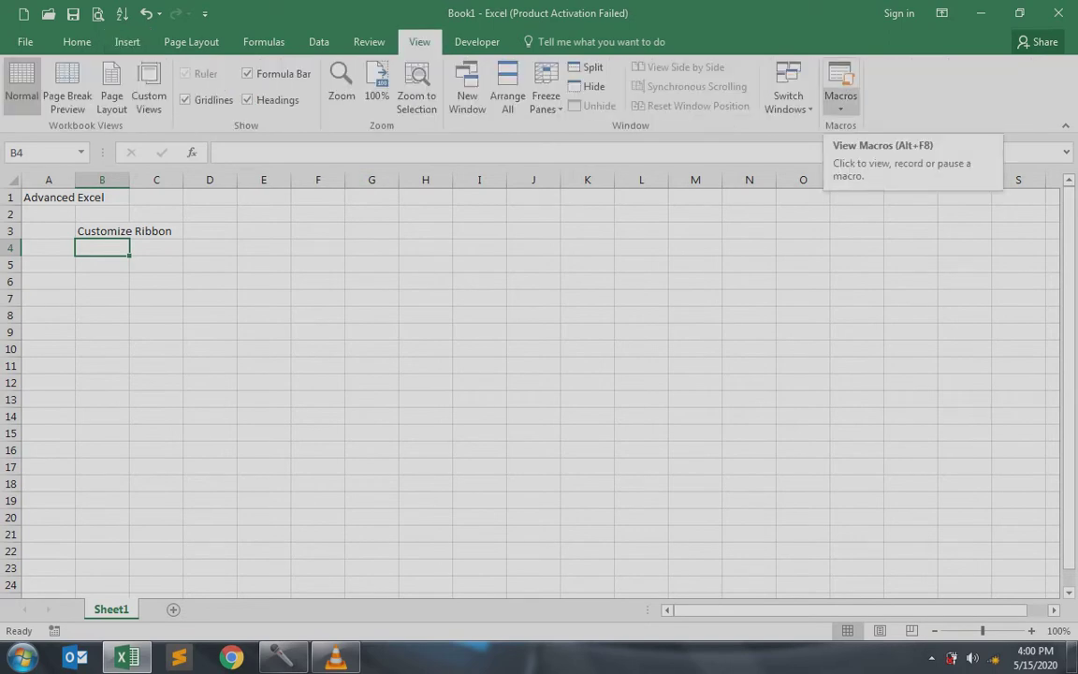
click(641, 297)
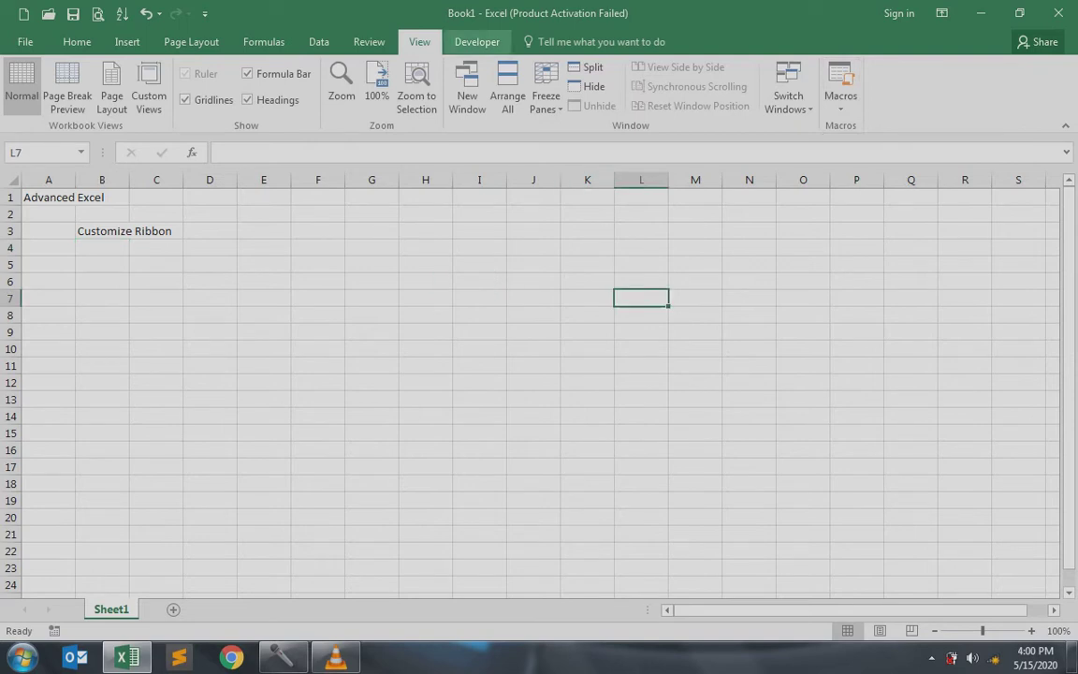
click(477, 41)
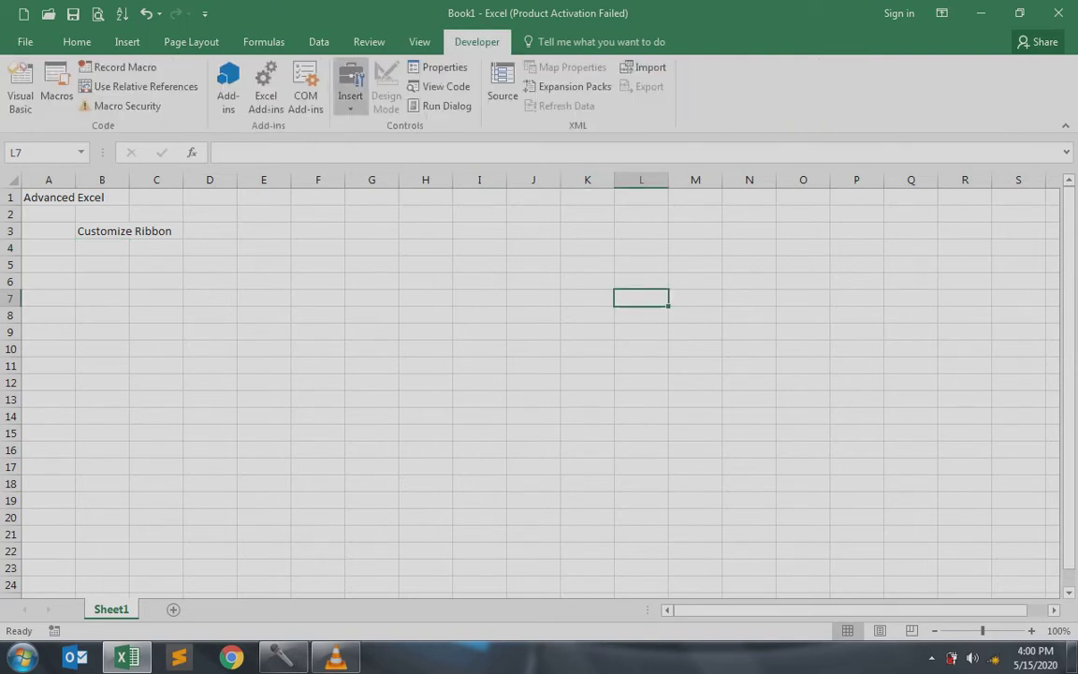
click(263, 280)
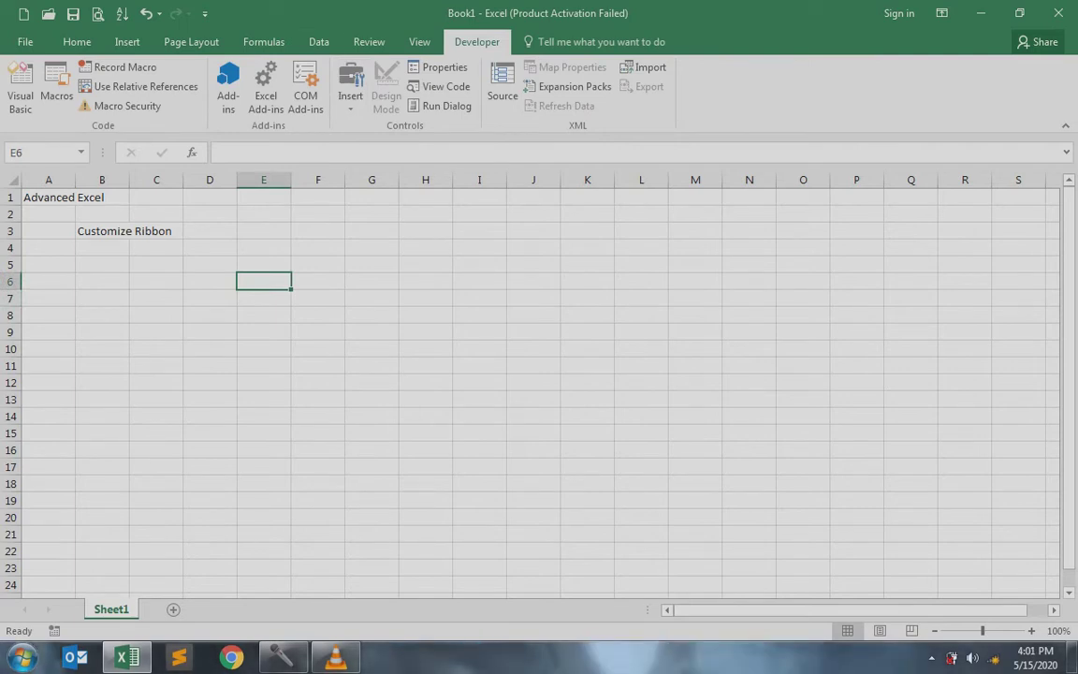
click(318, 41)
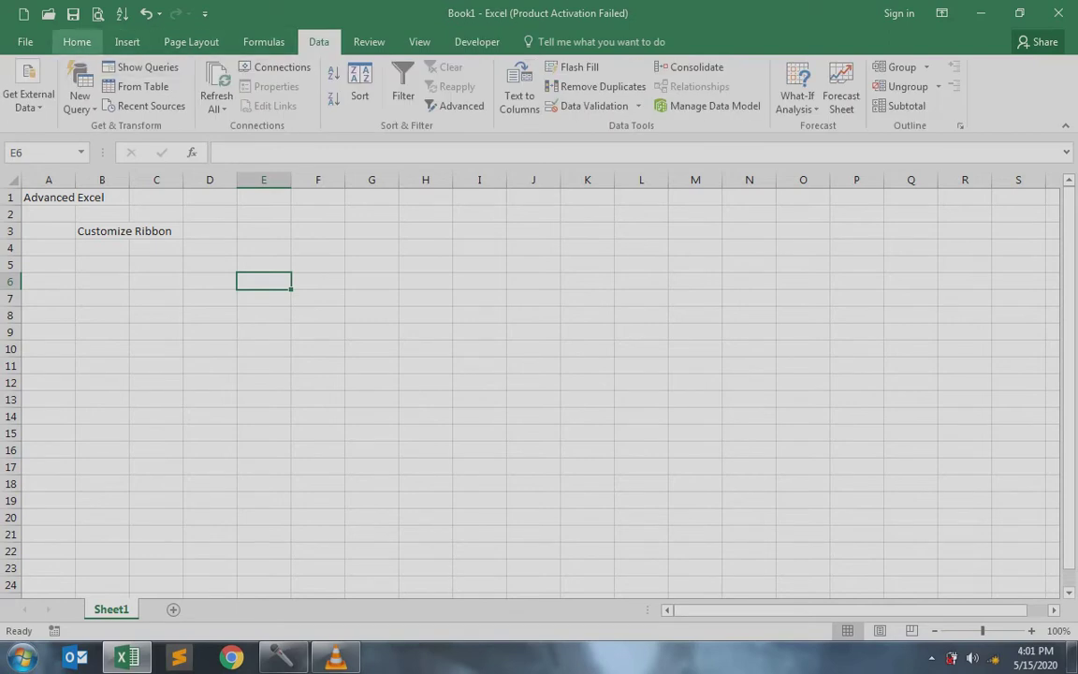
click(77, 41)
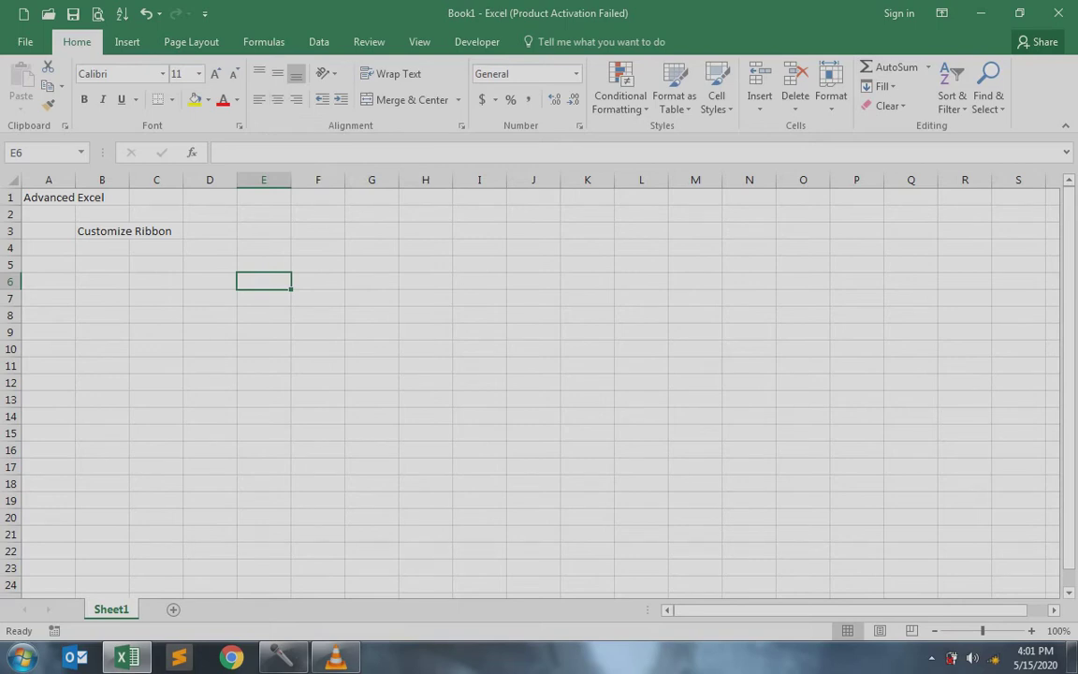
- Write the note 'File-> Options-> Customize Ribbon' in cell B5, then go to the File info page
click(102, 230)
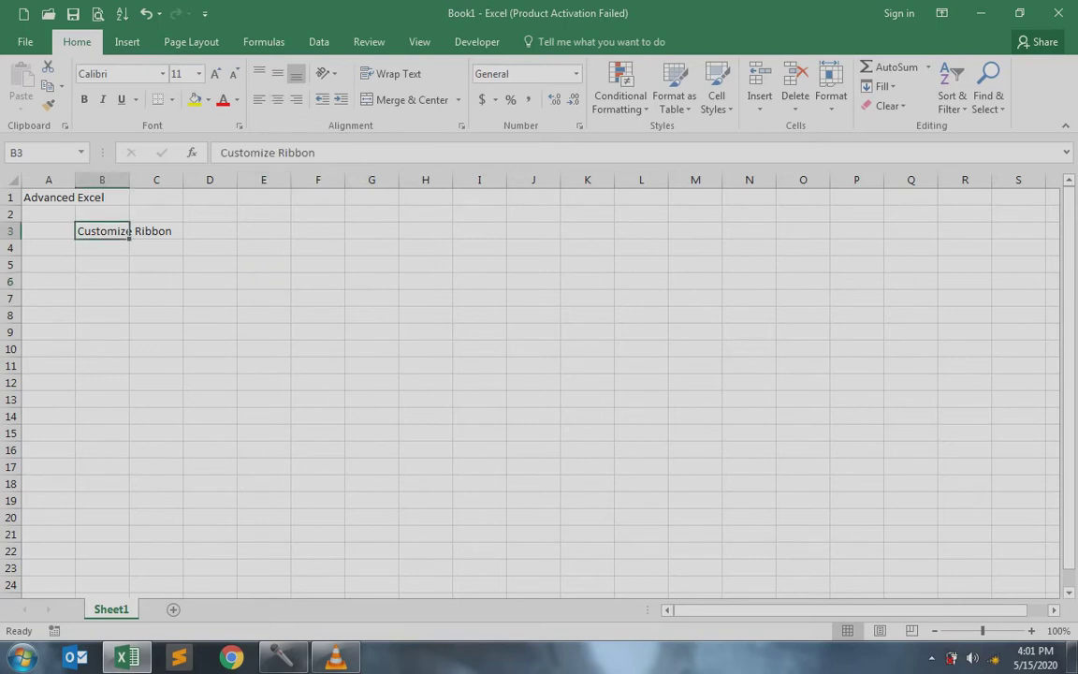
click(102, 264)
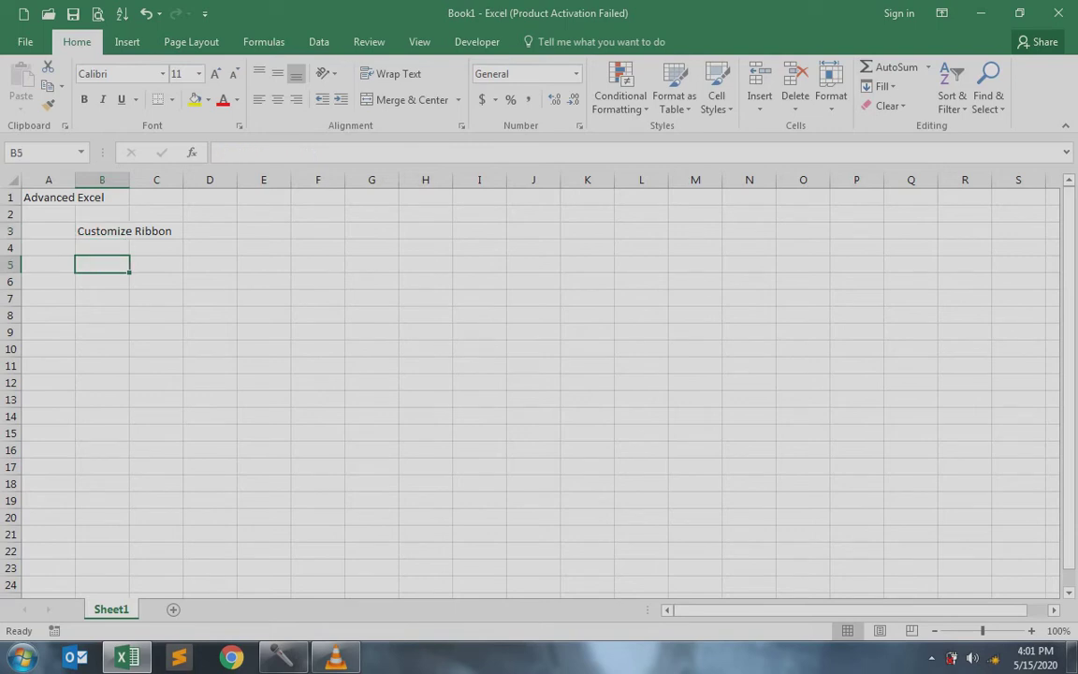
text(File-> Opt)
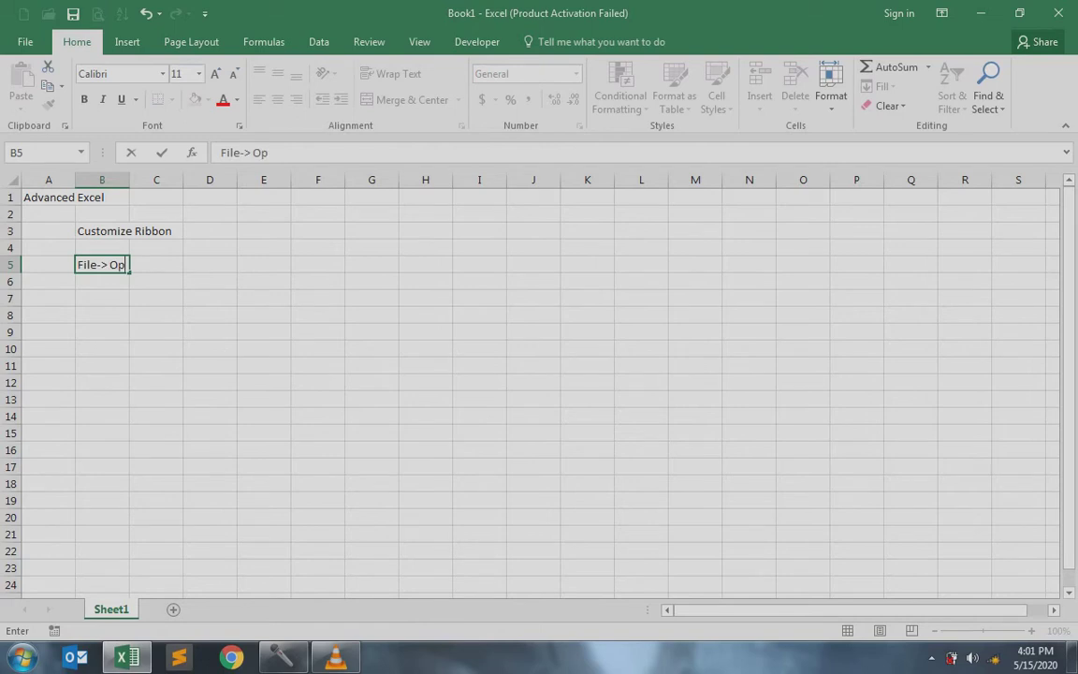
text(ions)
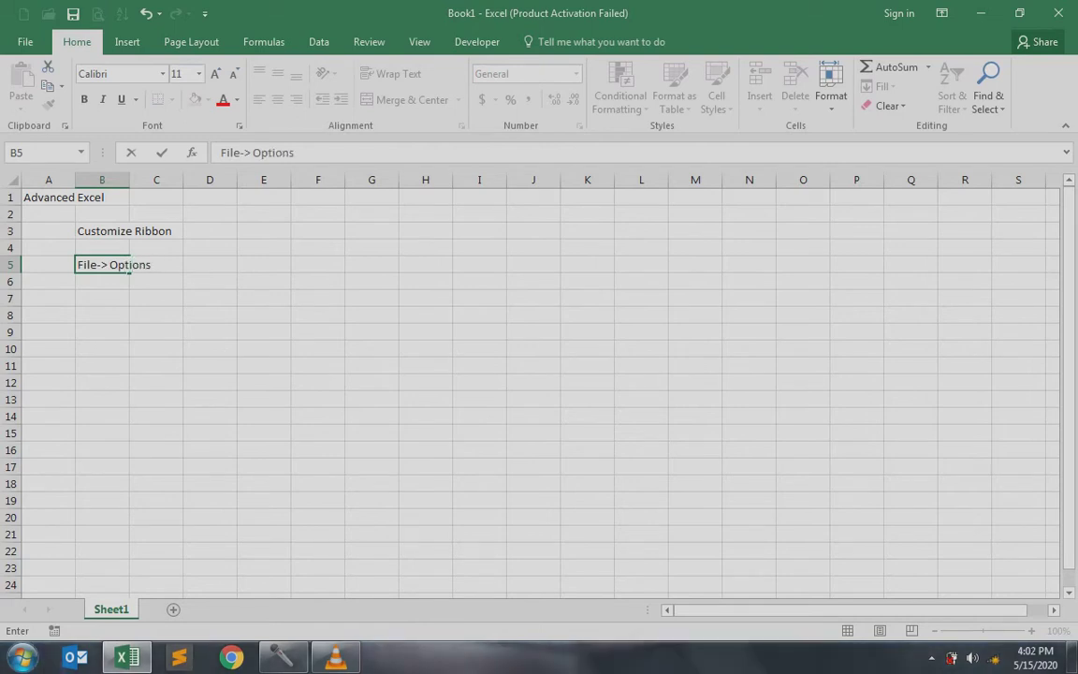
text(->)
text( C)
text(ustomize Ribbon)
key(Return)
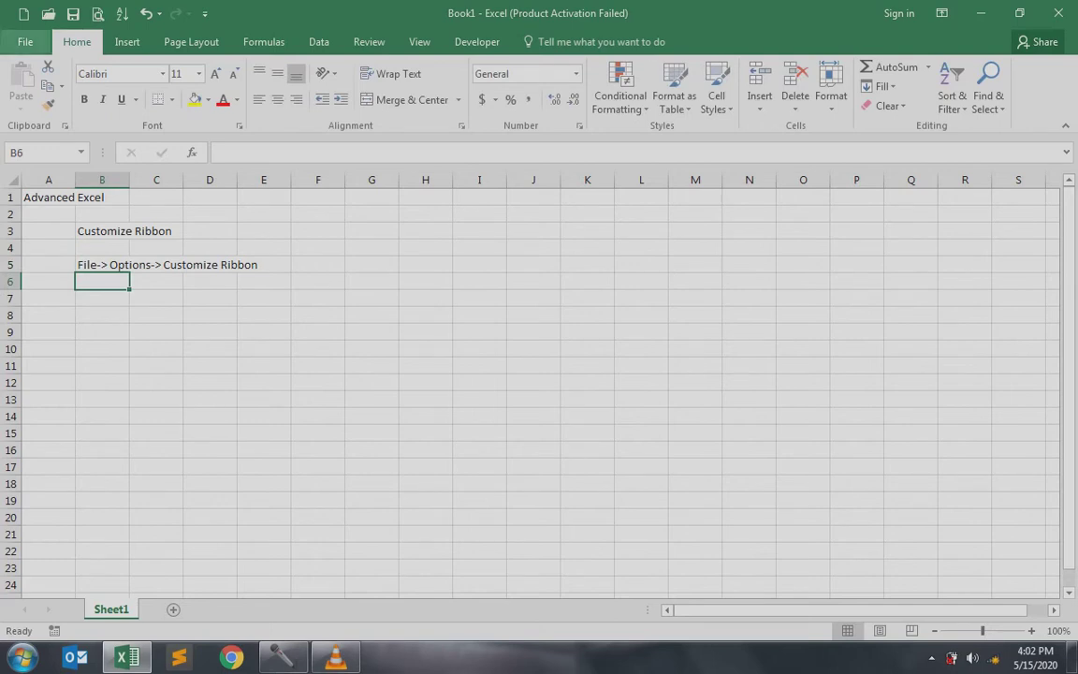
click(26, 42)
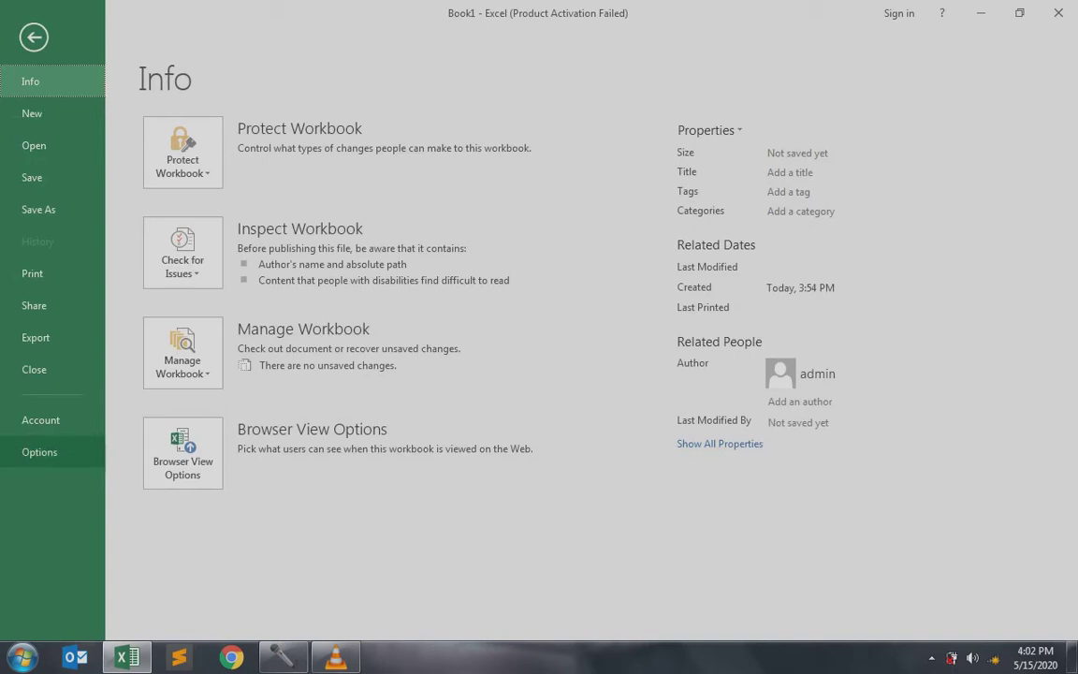
- In Options' Customize the Ribbon, uncheck the Developer main tab and confirm with OK
click(42, 452)
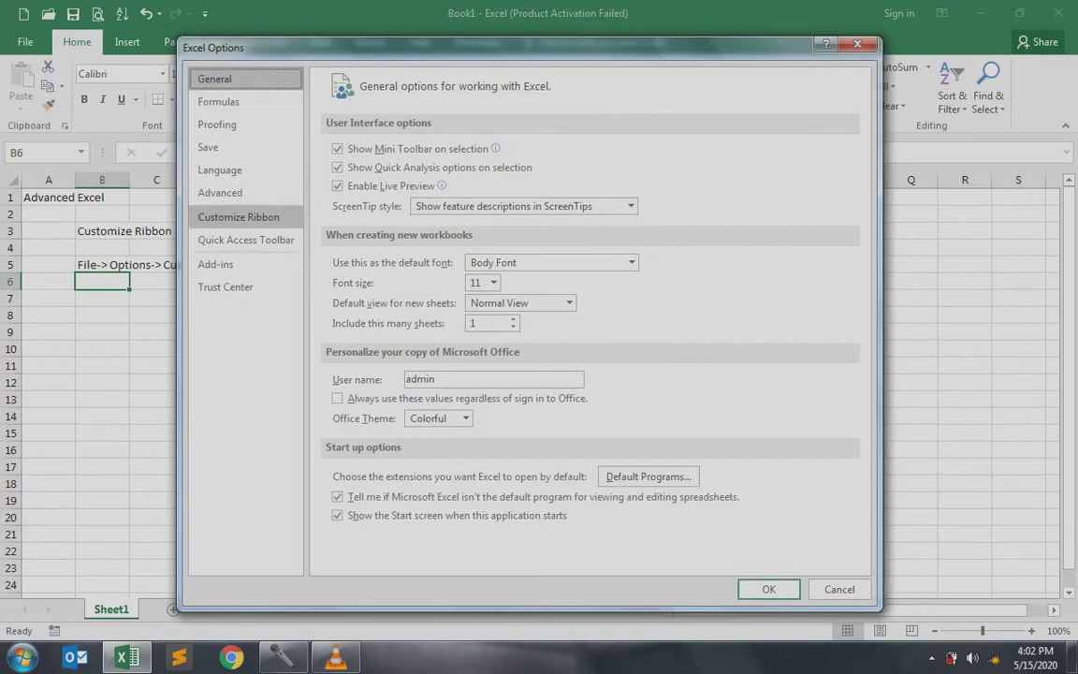
click(238, 216)
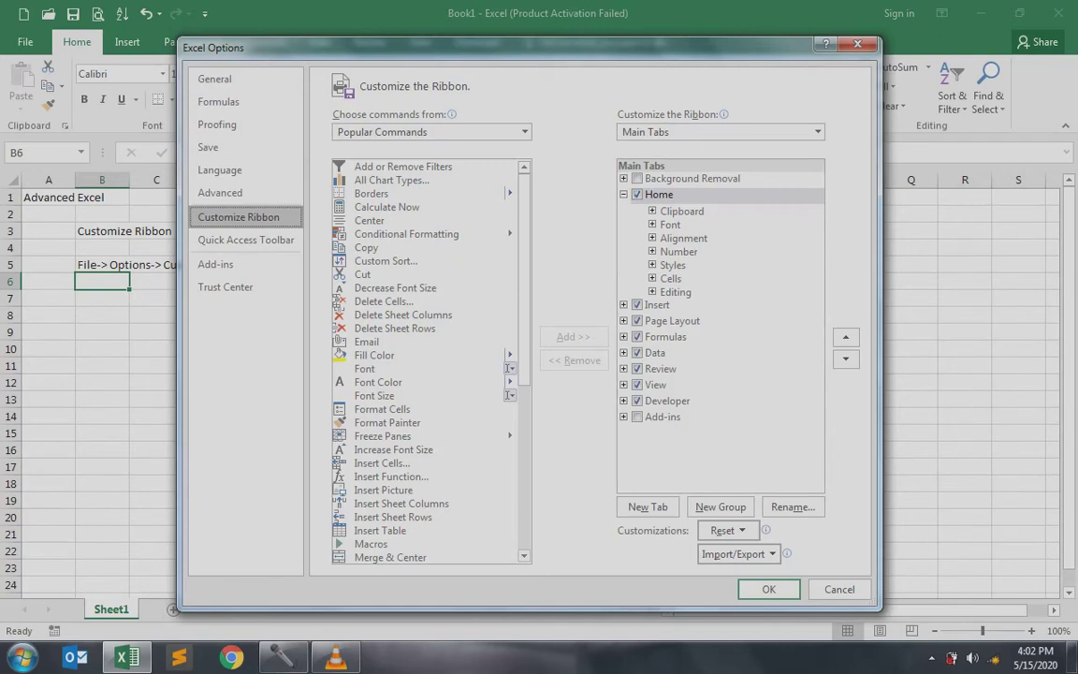
click(623, 193)
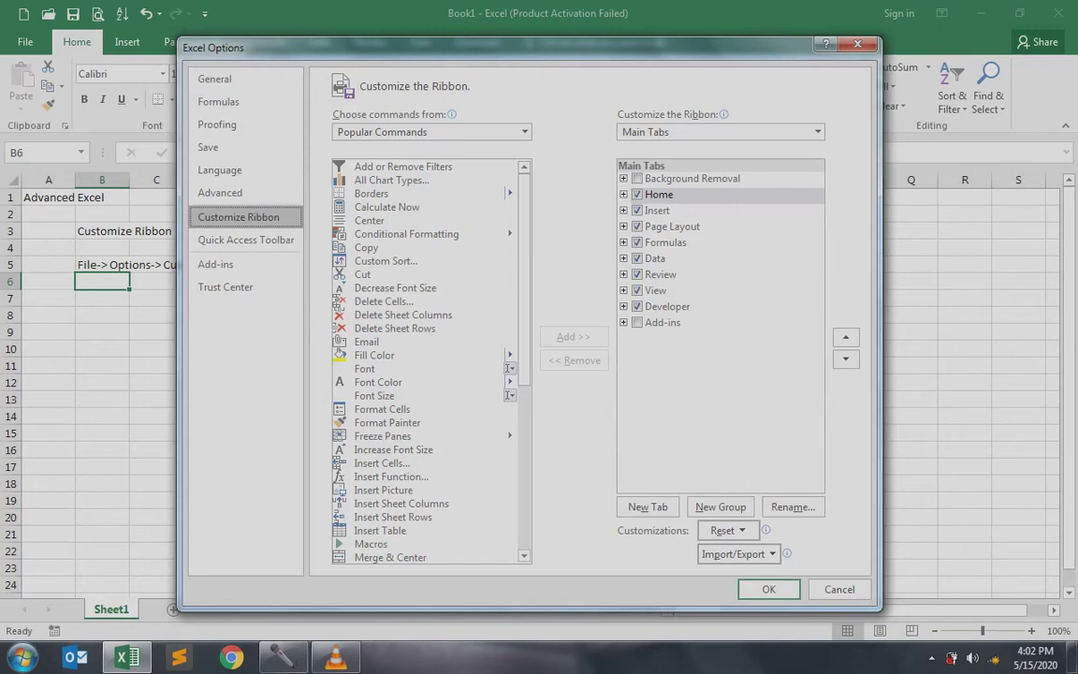
drag(666, 242, 666, 265)
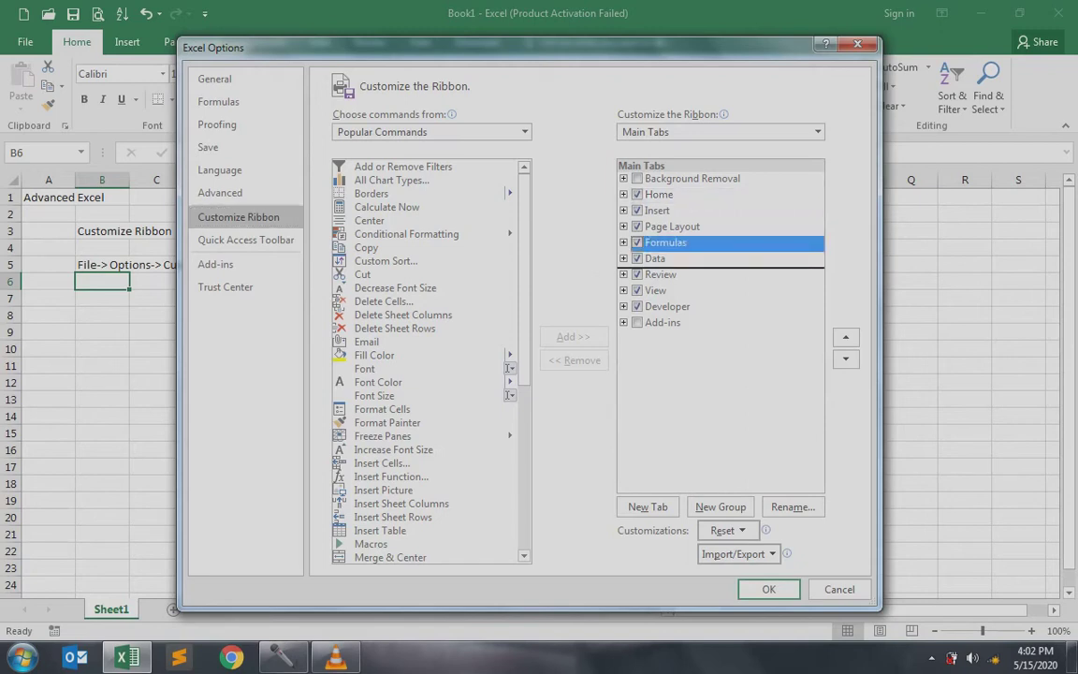
key(Tab)
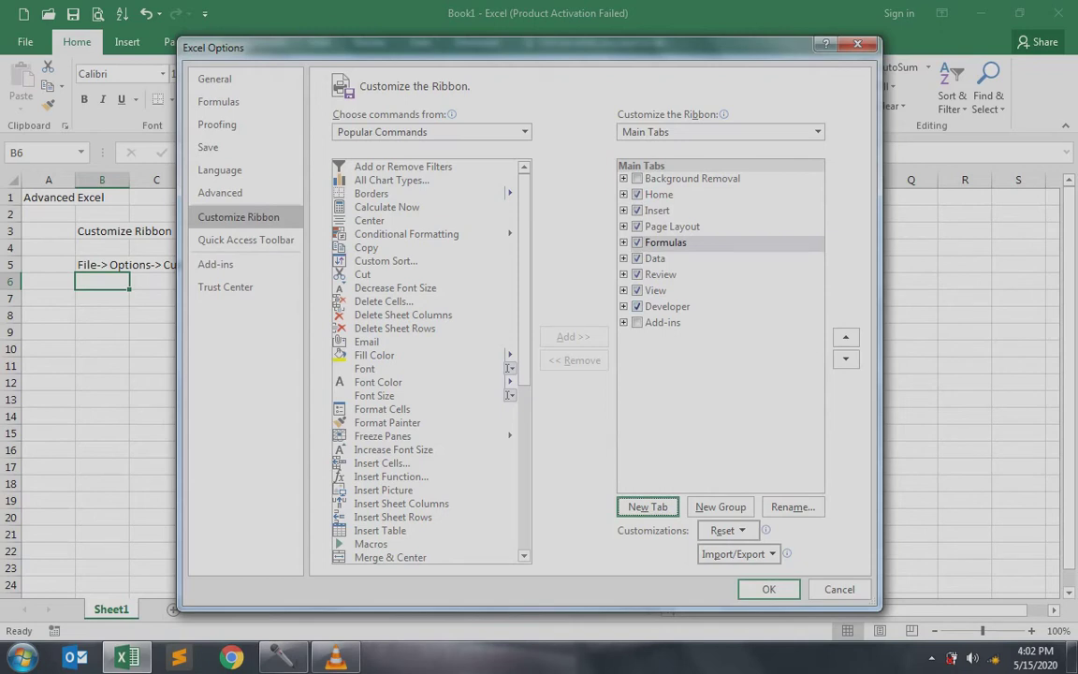
click(637, 306)
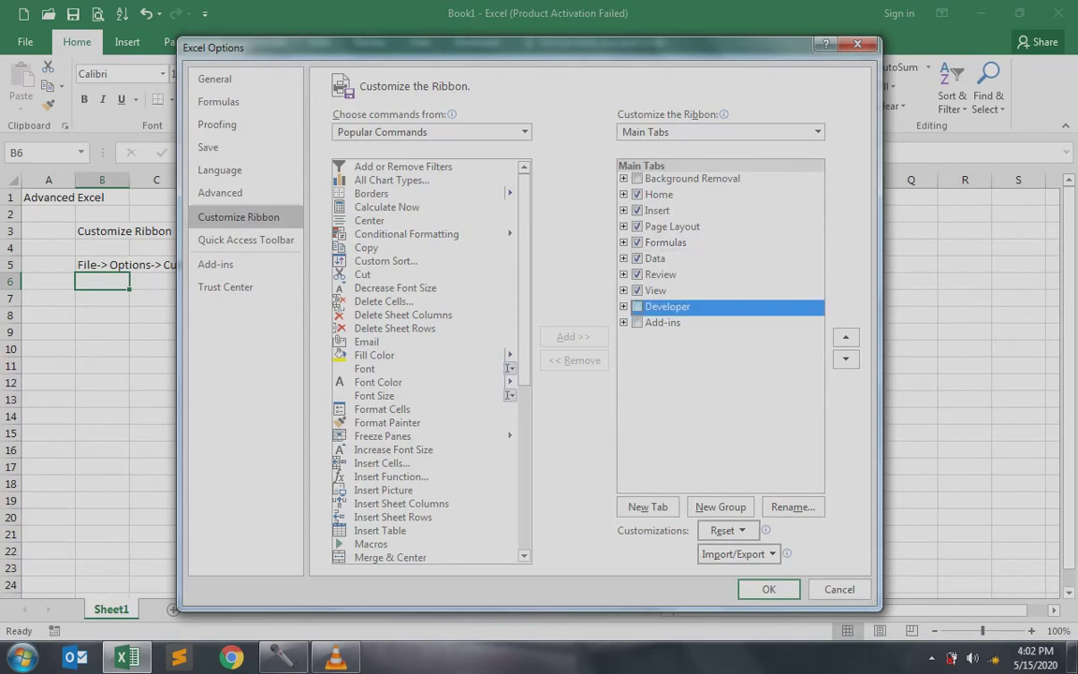
click(768, 588)
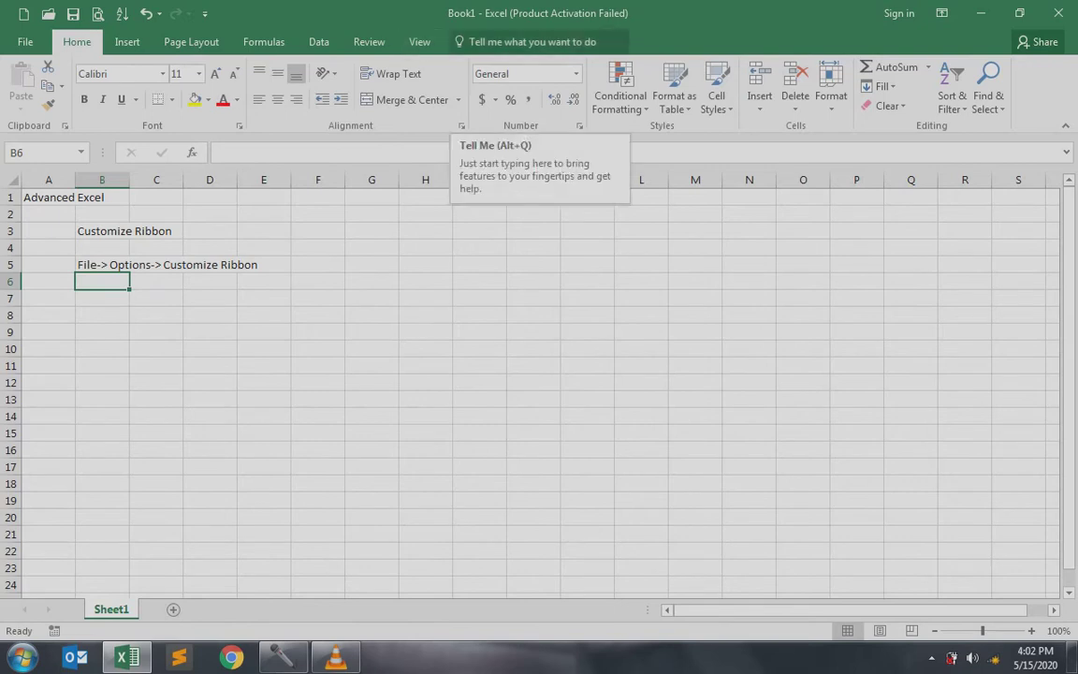
- Insert a New Tab (Custom) with a New Group right after Home in Customize the Ribbon
click(25, 41)
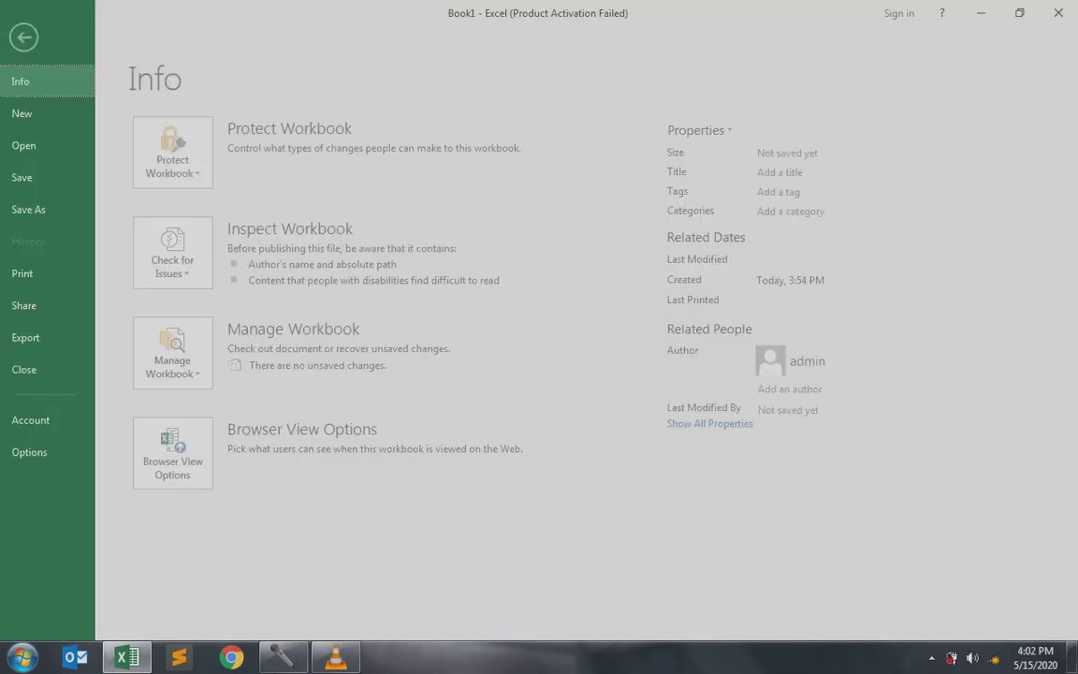
click(29, 452)
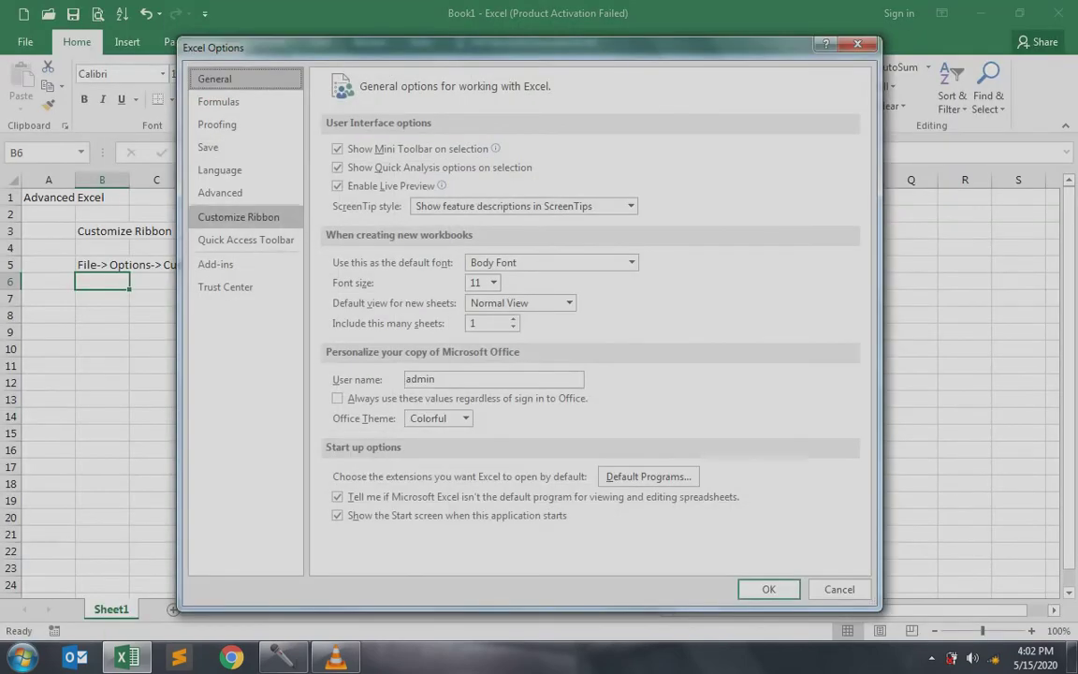
click(239, 216)
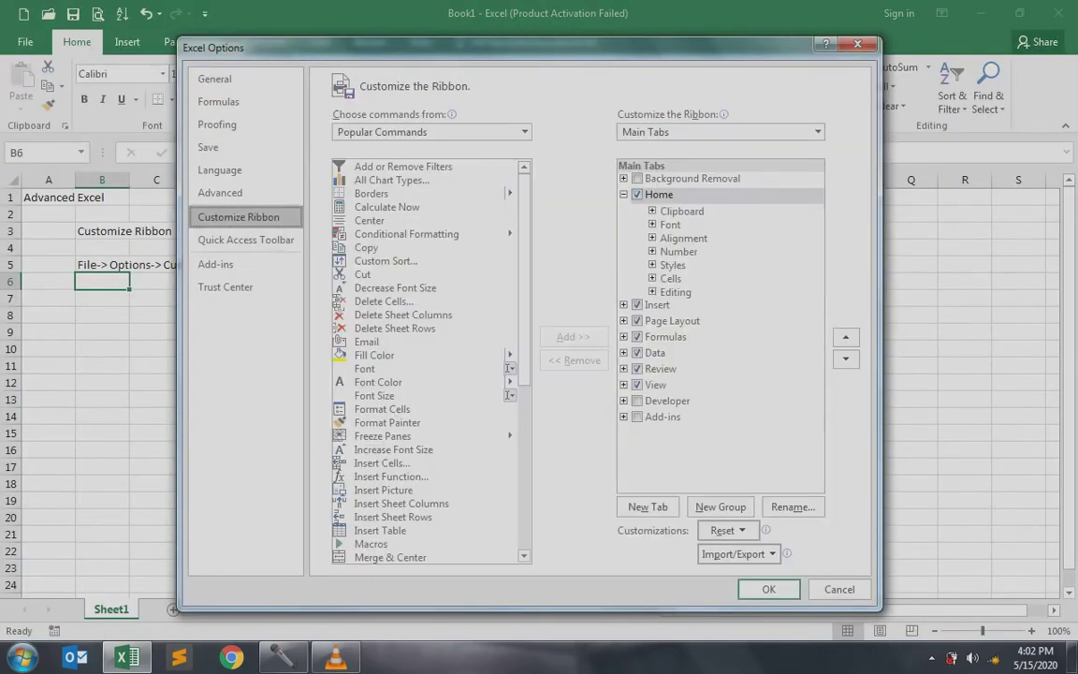
click(623, 194)
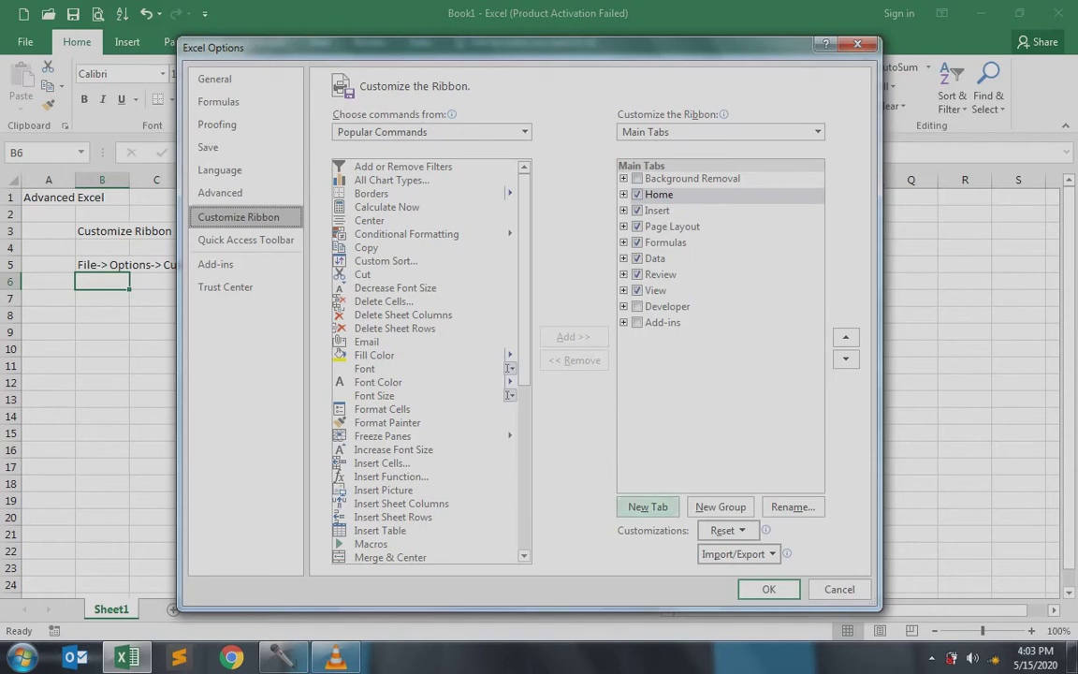
click(648, 507)
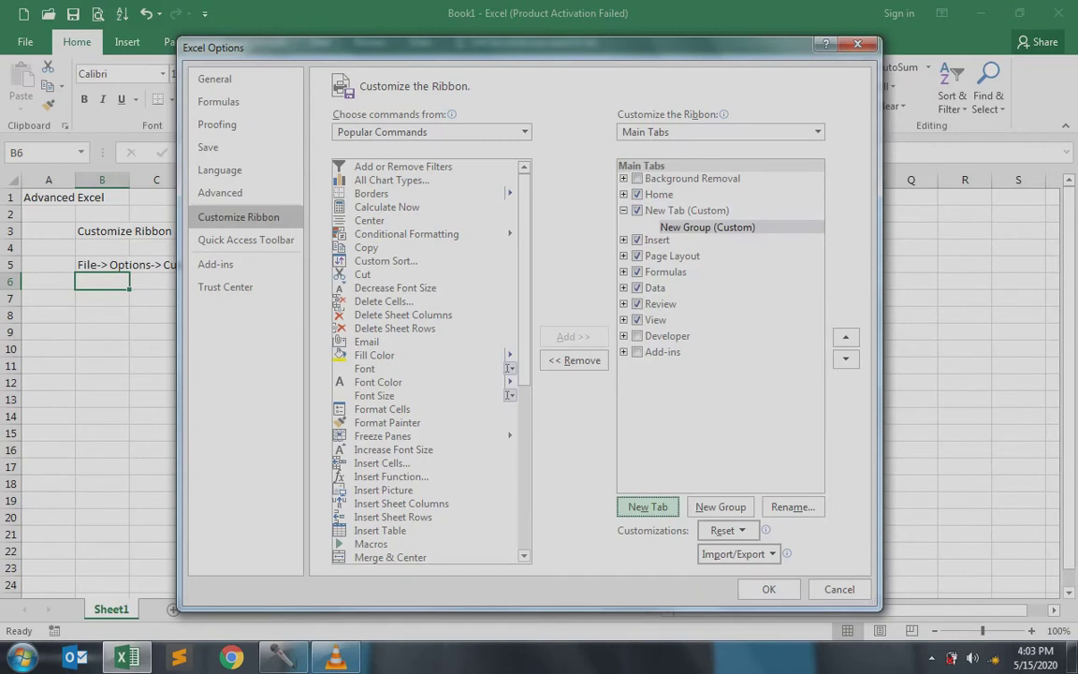
click(687, 211)
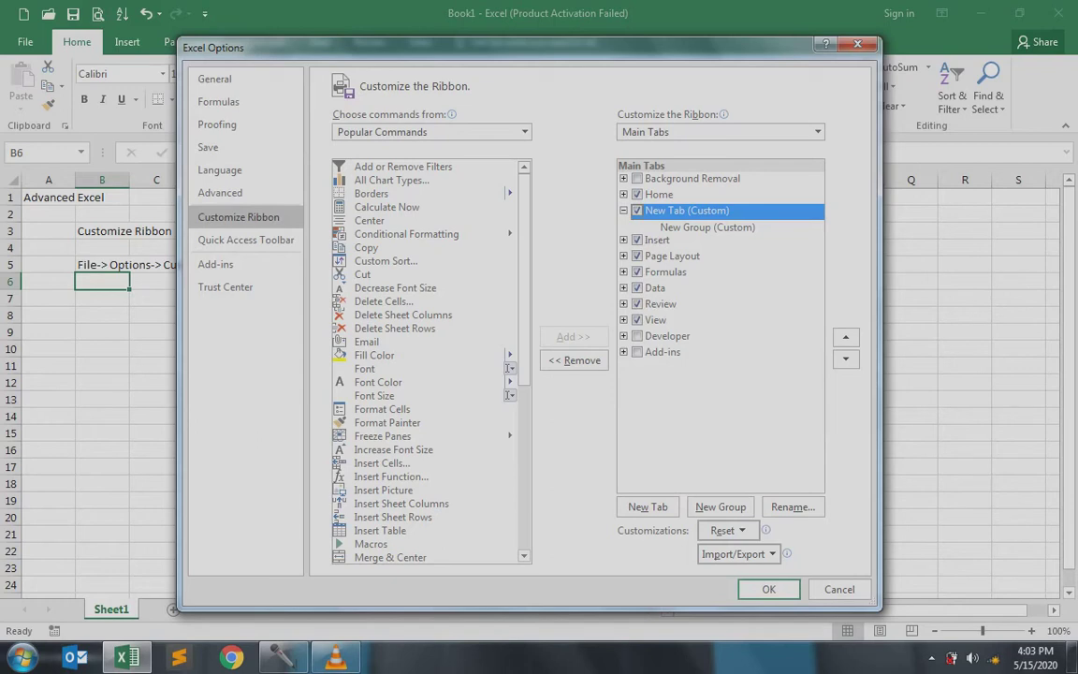
key(Left)
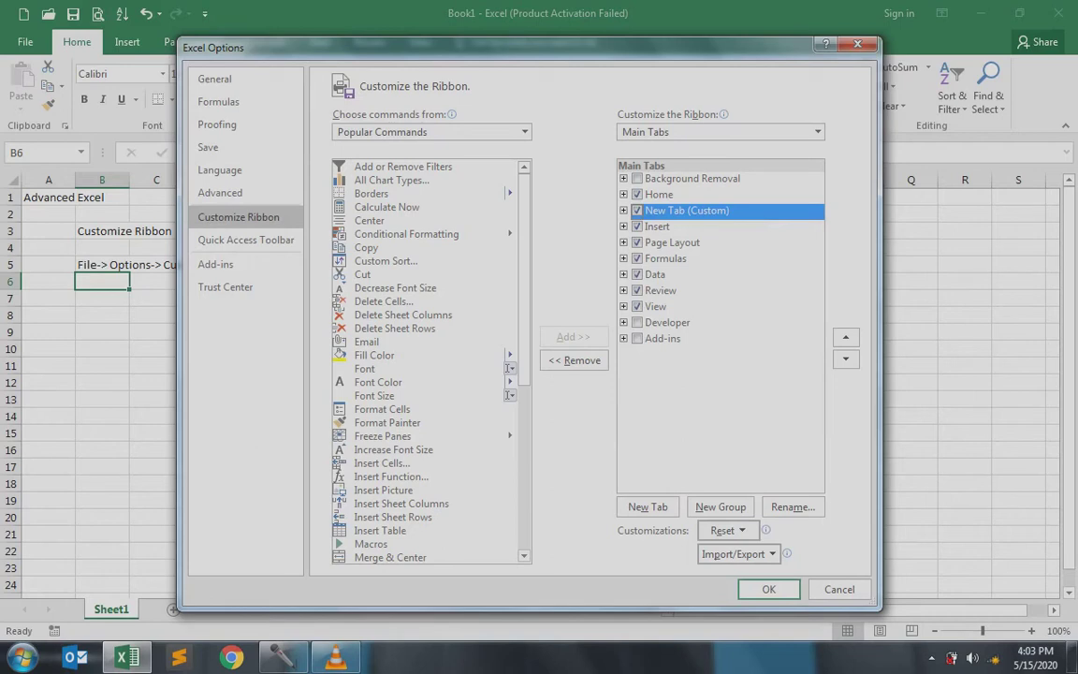
key(Escape)
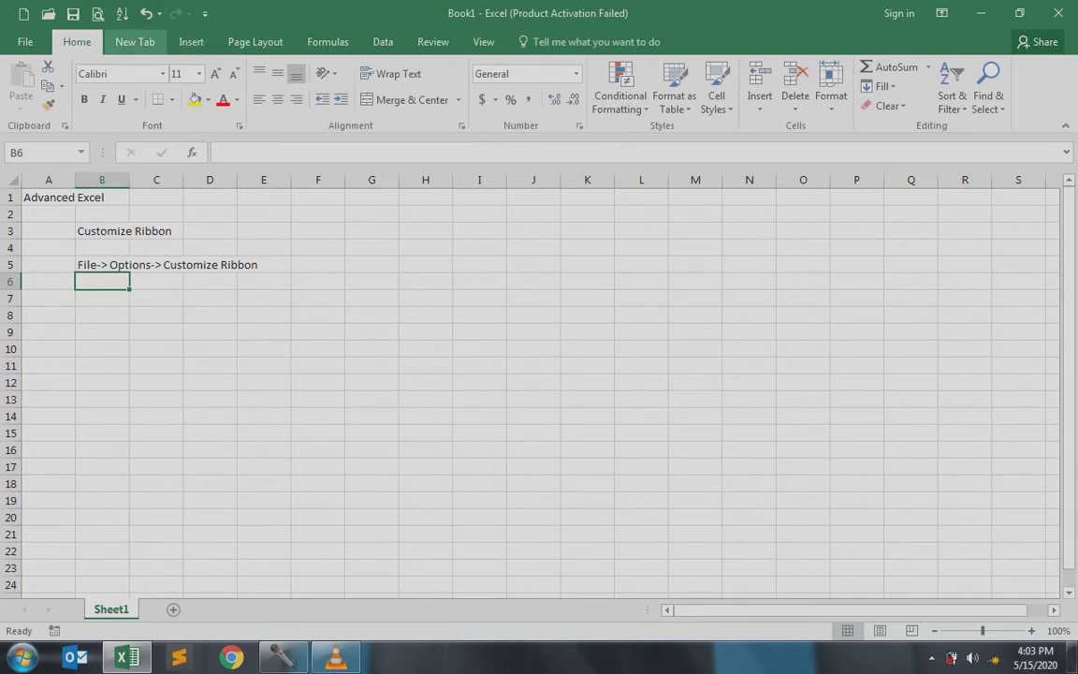
- Check the empty New Tab, return to Home, and reopen Options at Customize the Ribbon
click(135, 41)
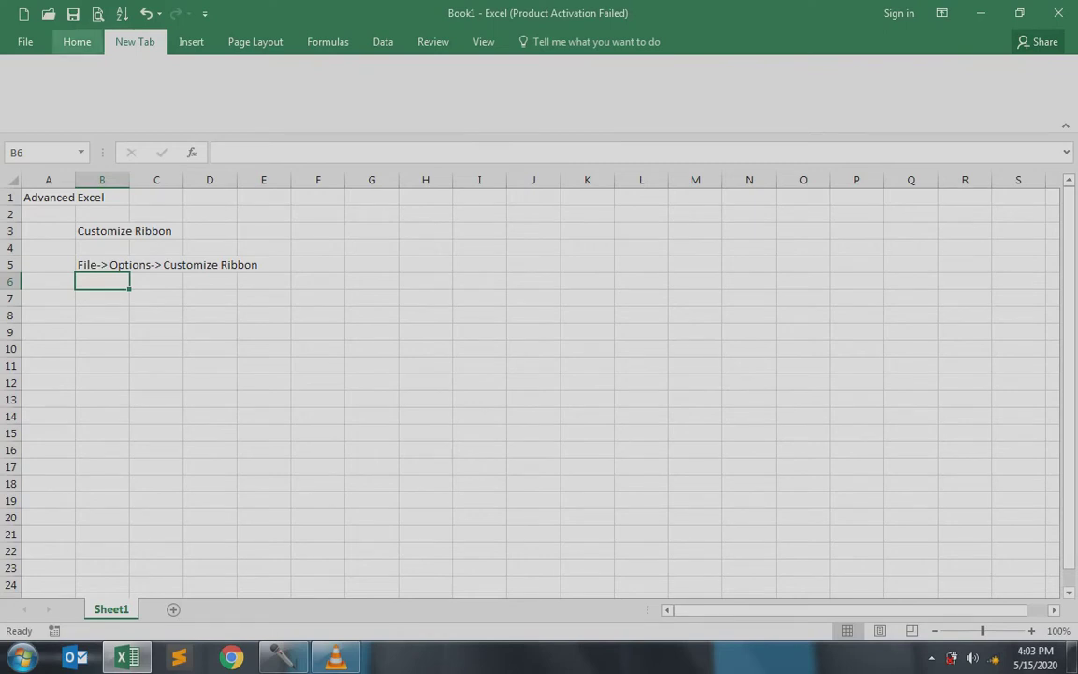
click(77, 41)
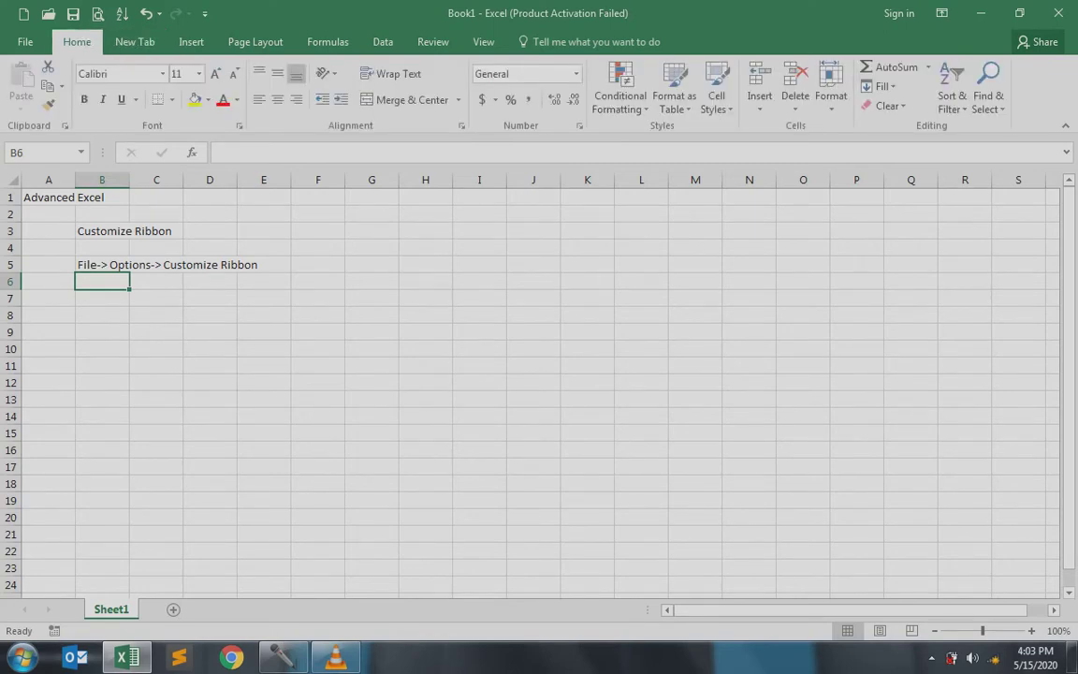
click(26, 41)
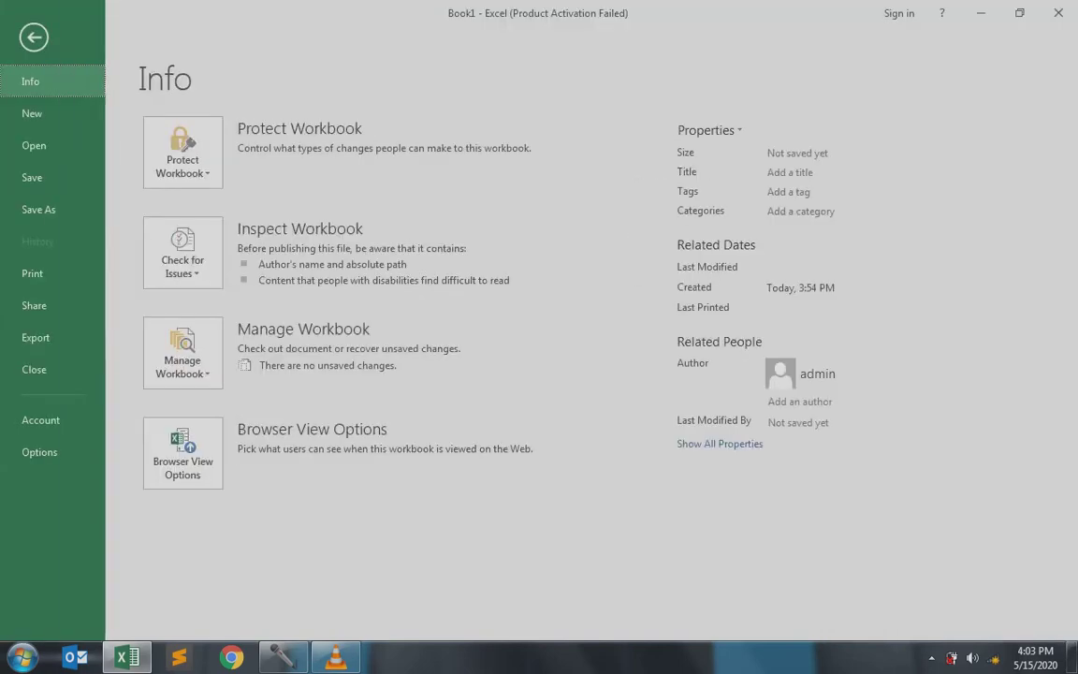
click(38, 450)
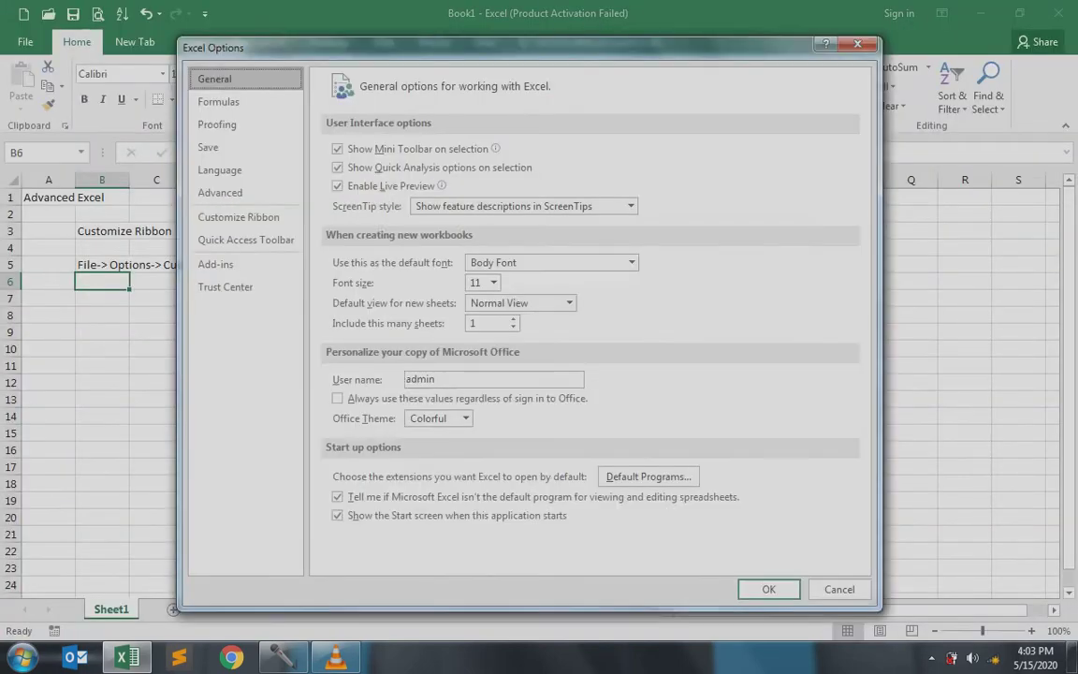
click(239, 216)
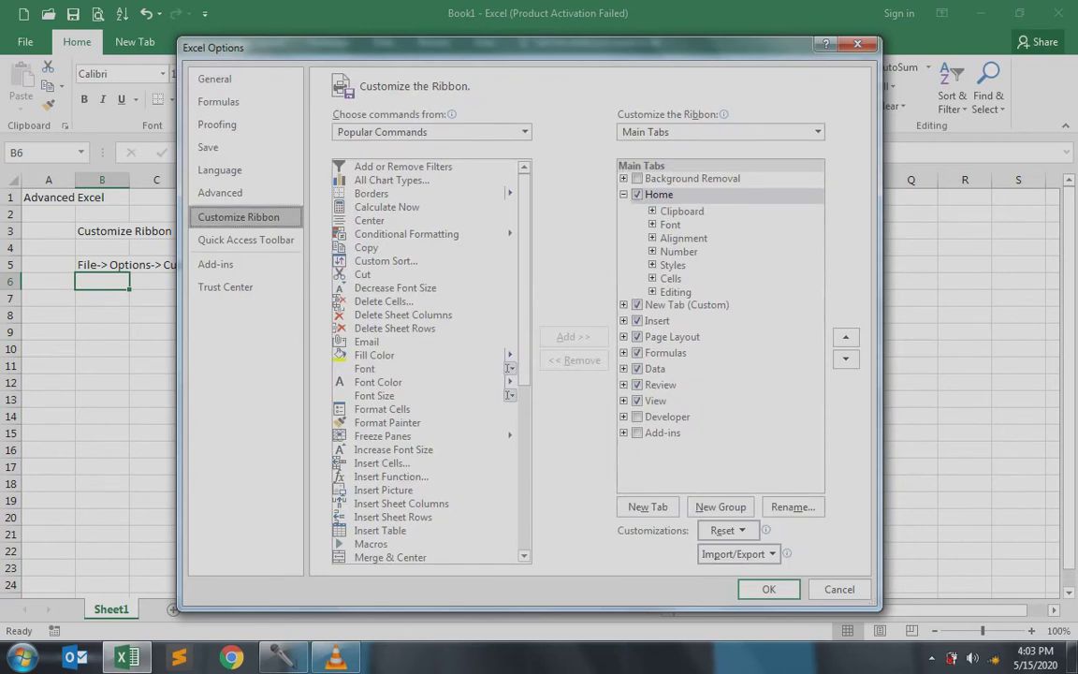
- Rename New Tab (Custom) to the author's first name
click(687, 304)
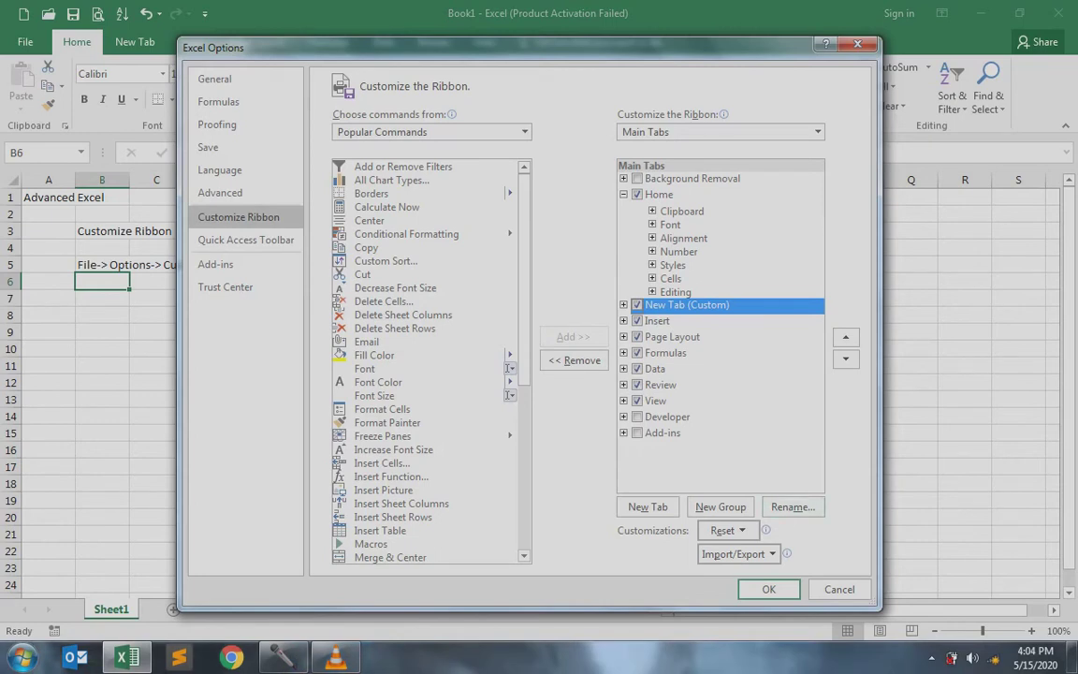
click(792, 507)
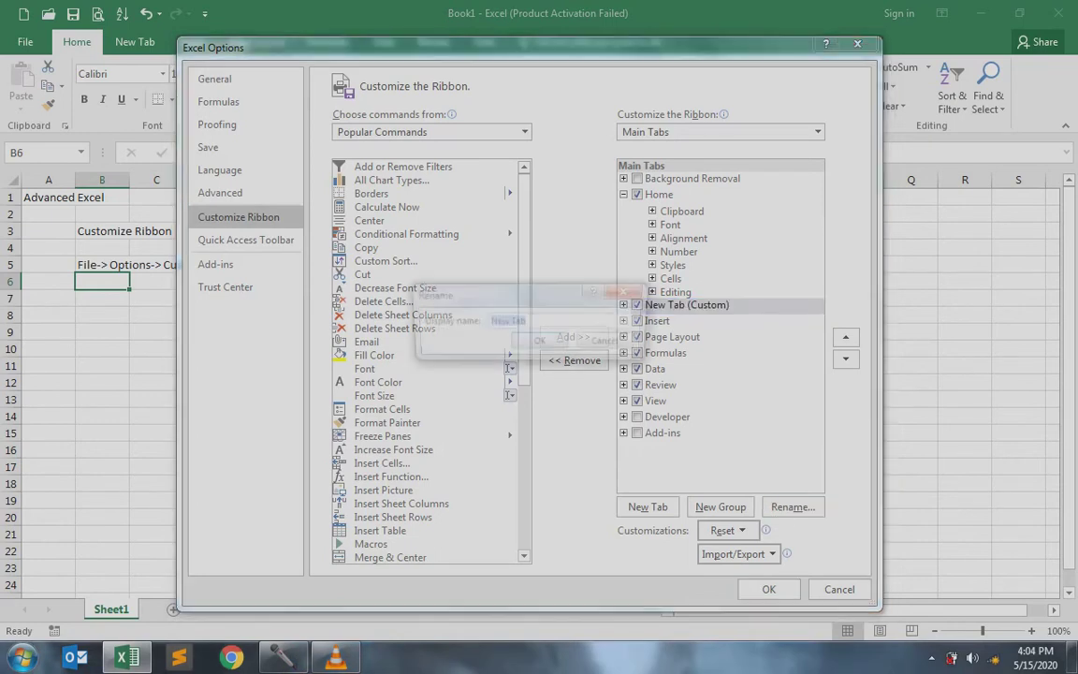
text(Abhishek)
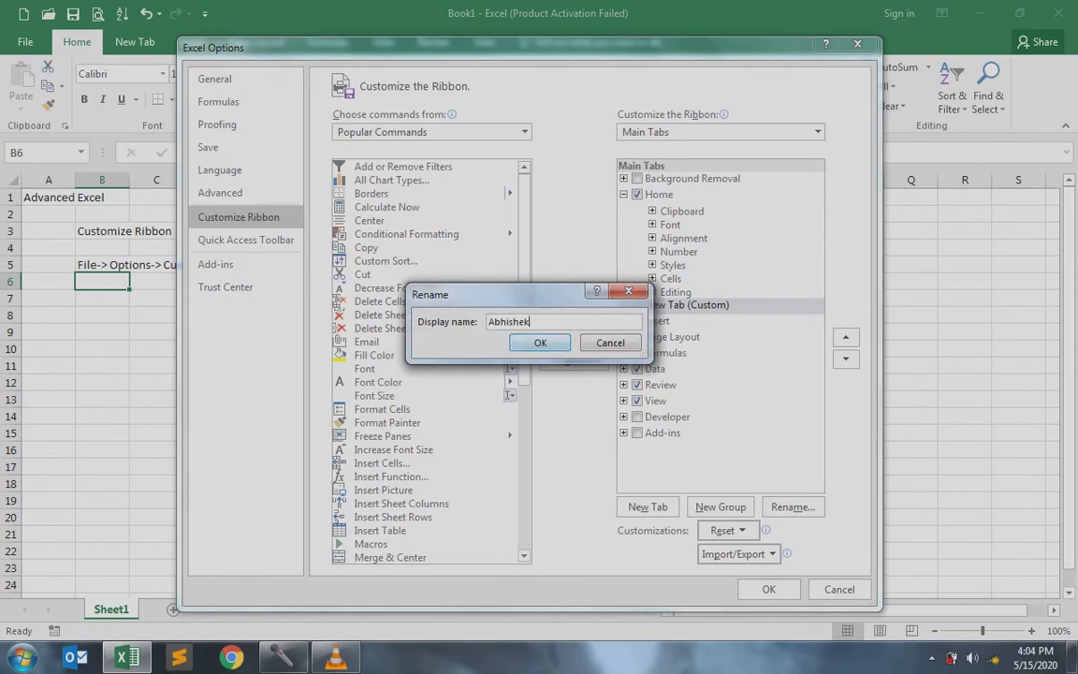
key(Return)
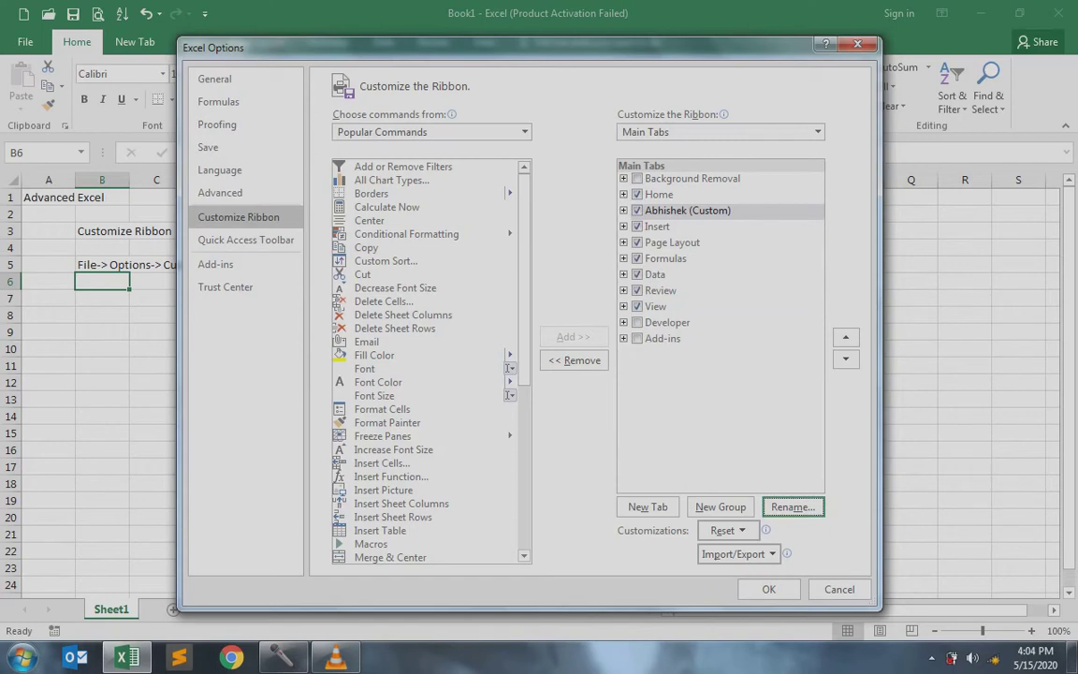
- Move the renamed custom tab above Home with Move Up and confirm with OK
click(688, 209)
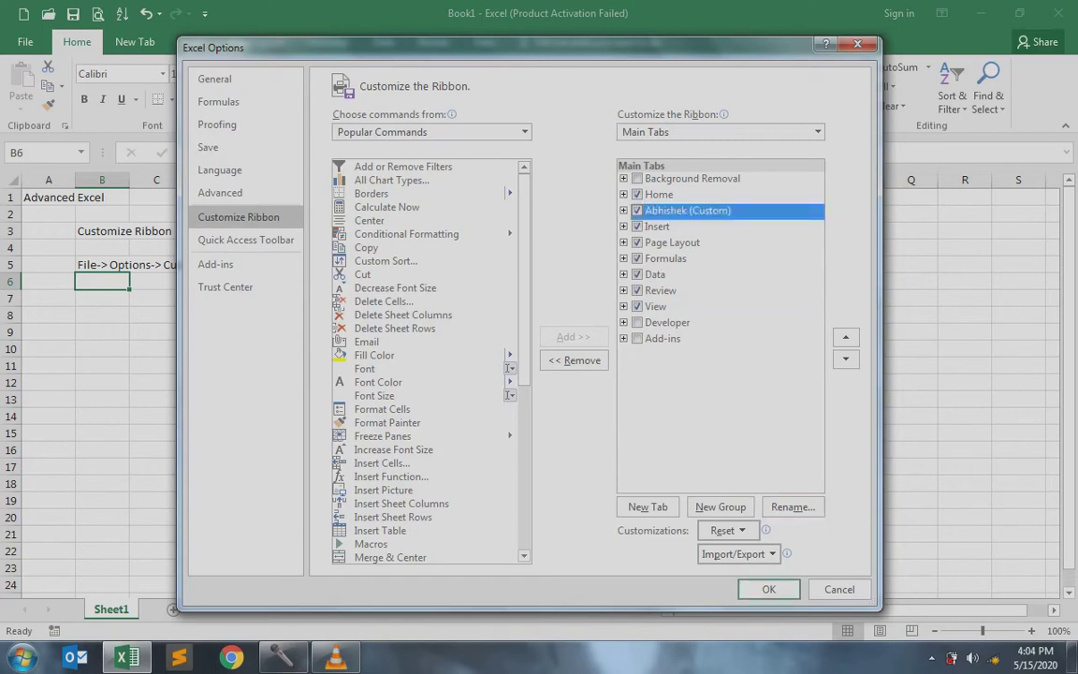
click(665, 258)
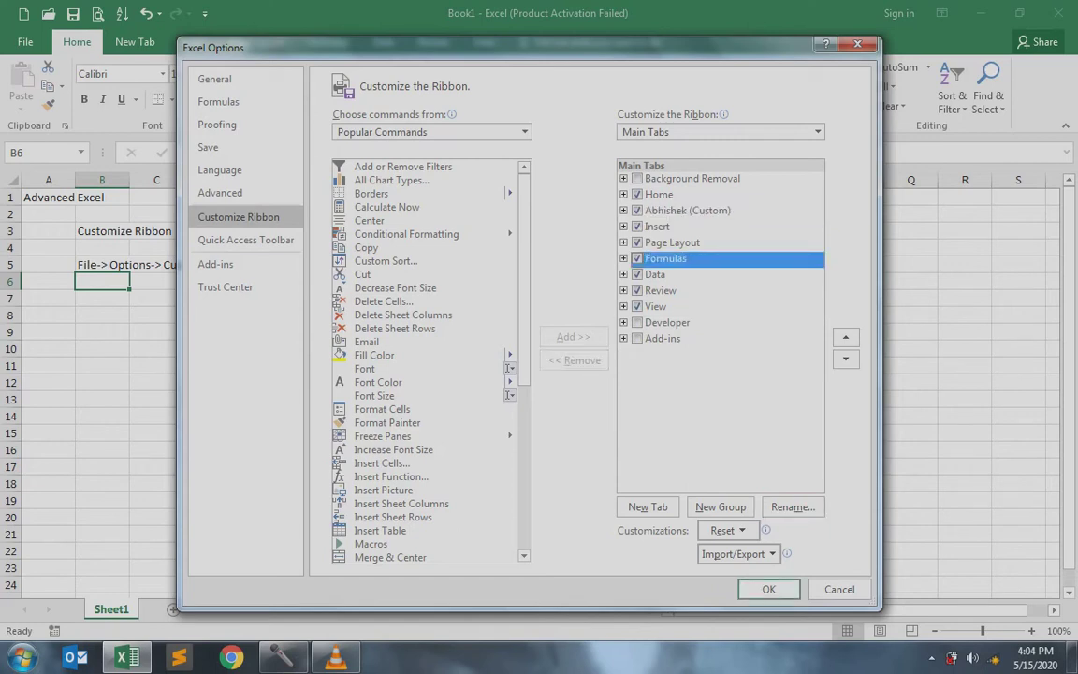
click(687, 210)
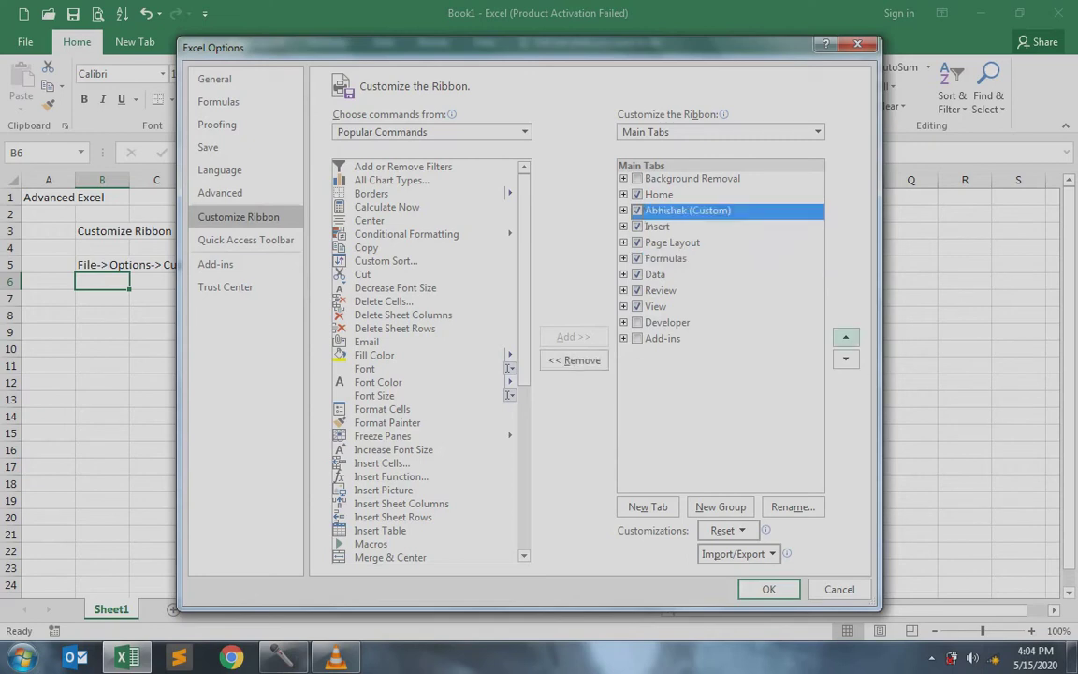
click(845, 337)
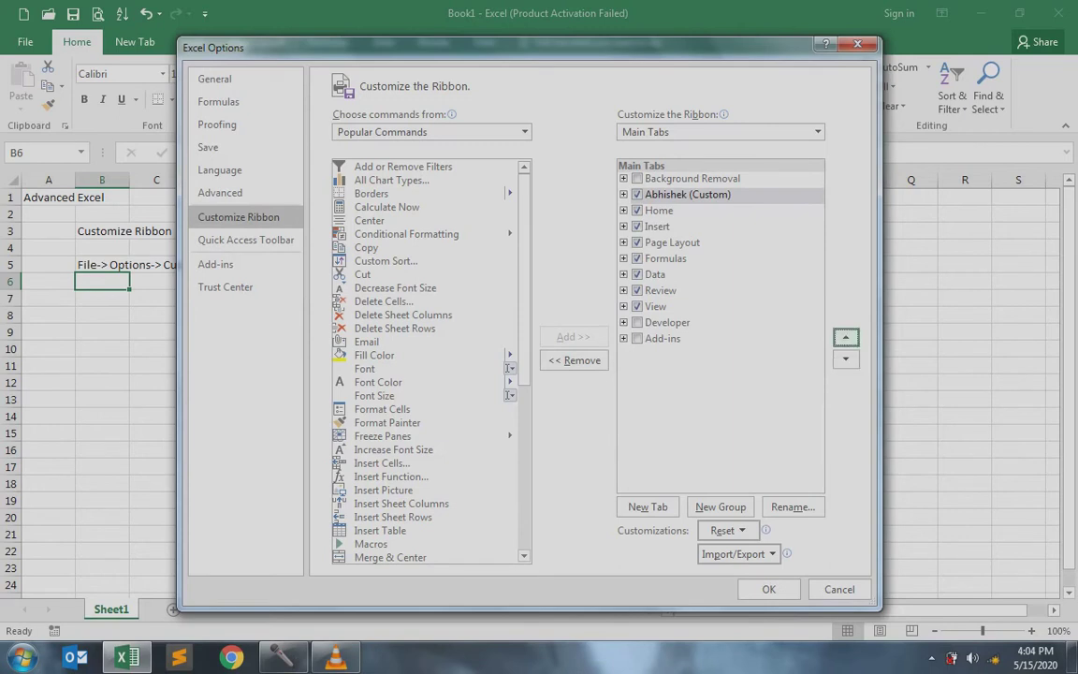
click(766, 587)
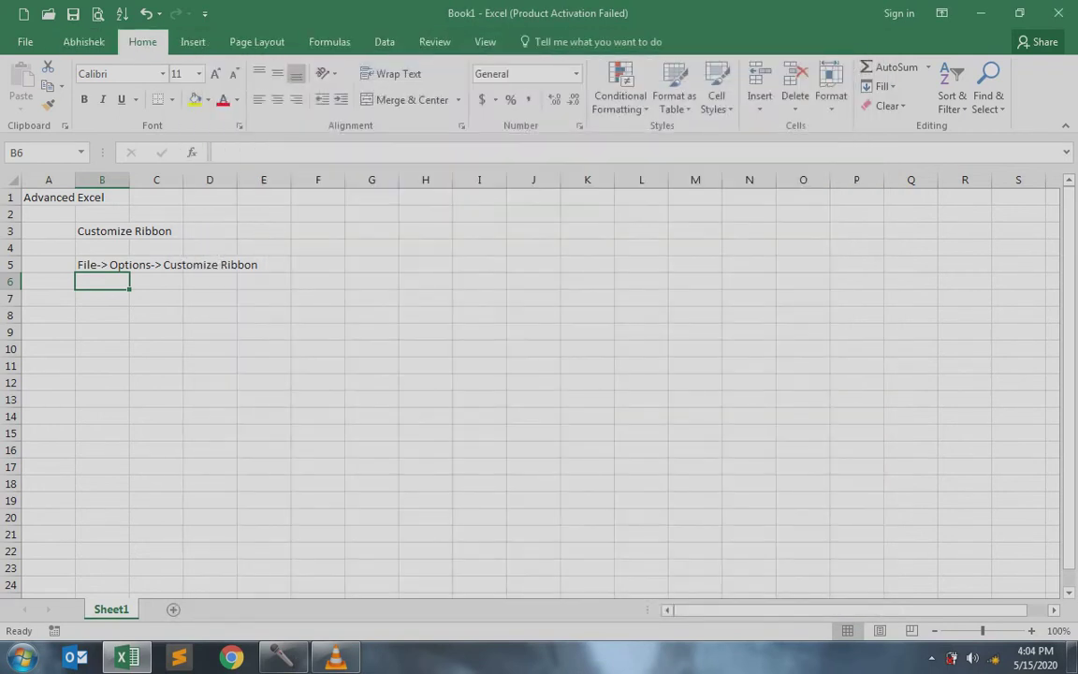
- View the custom tab on the ribbon, then reopen Options at Customize the Ribbon
click(83, 41)
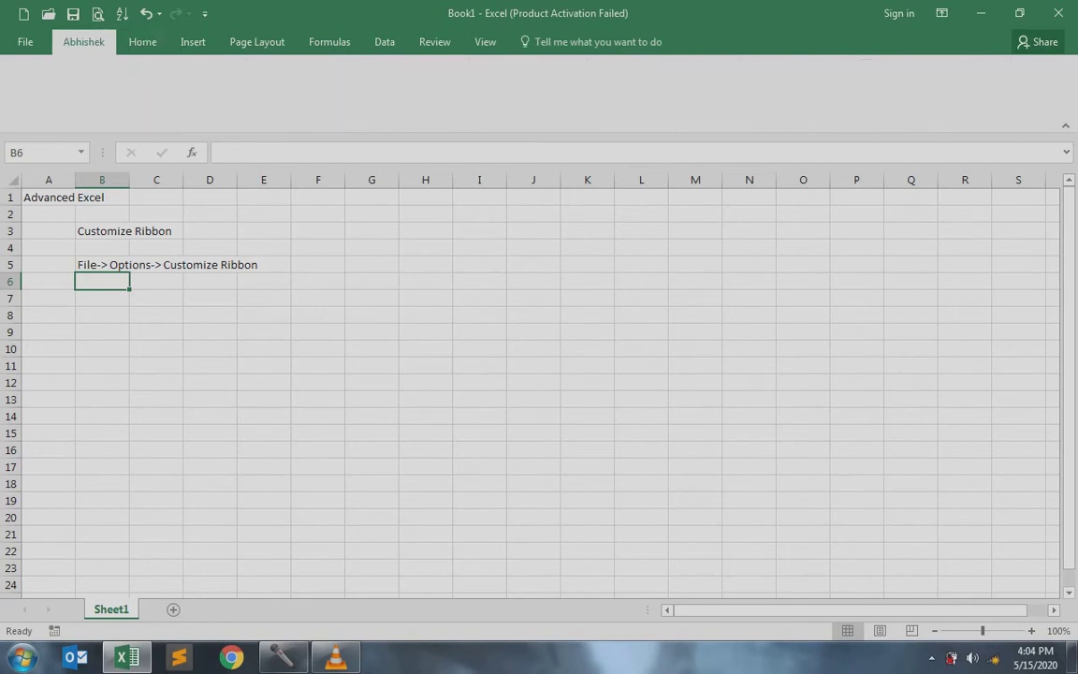
click(26, 41)
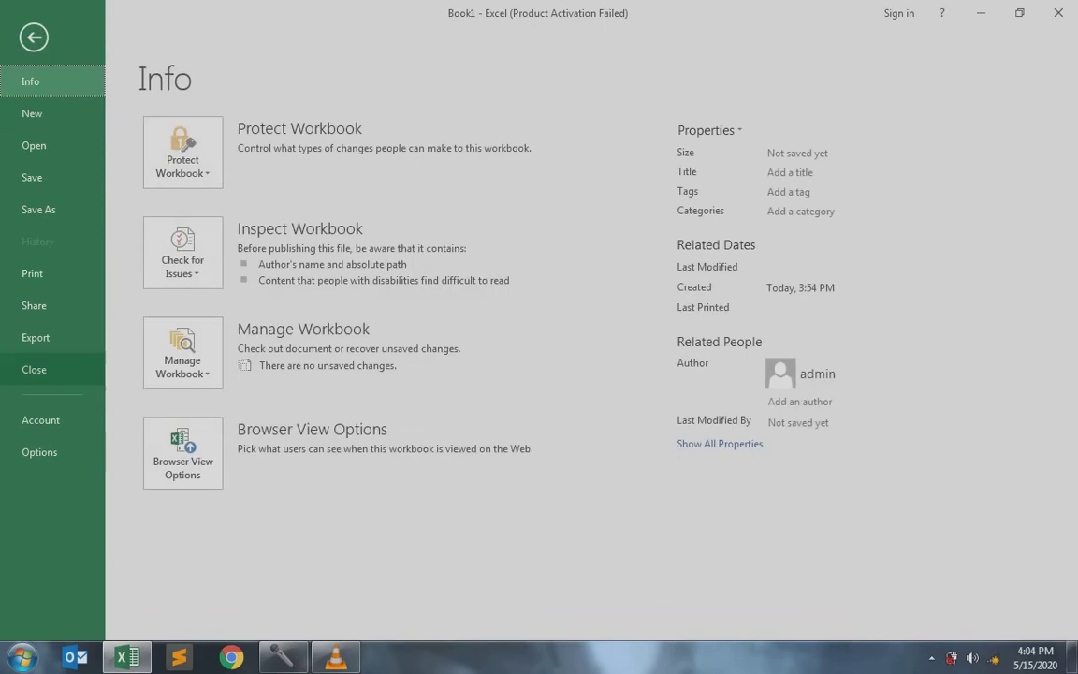
click(39, 450)
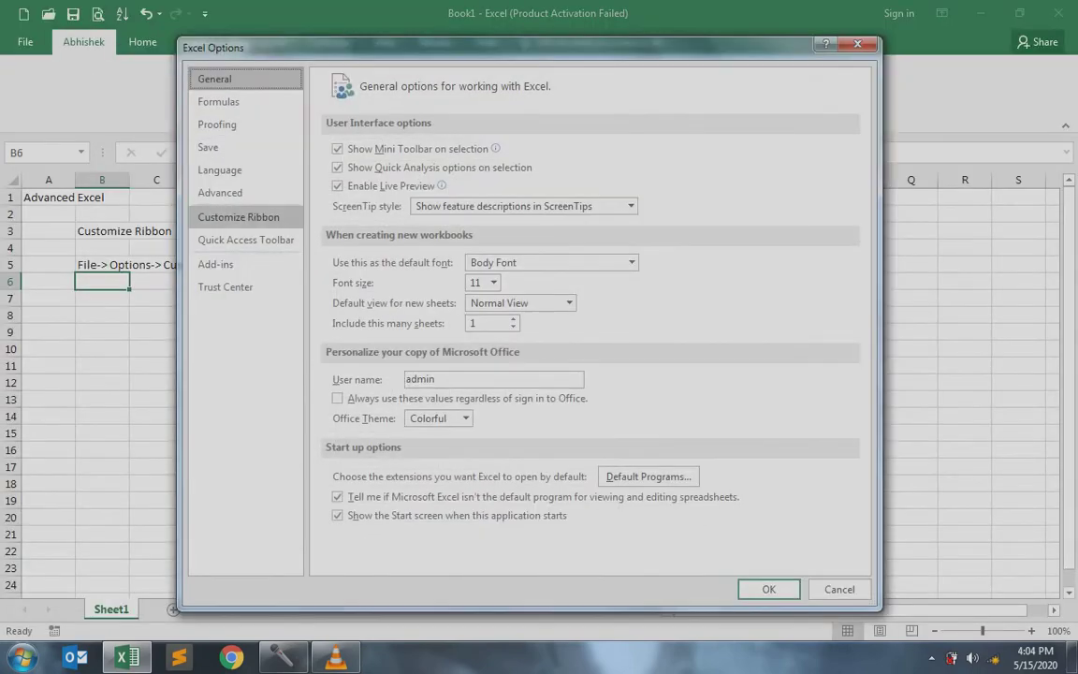
click(238, 216)
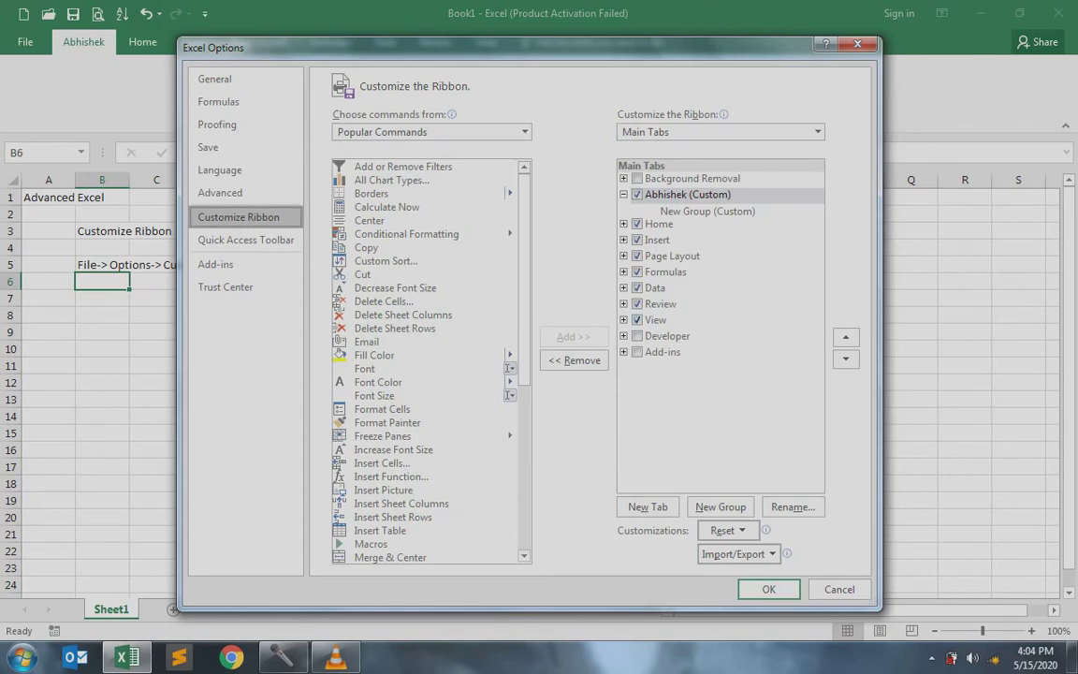
- Rename the custom tab's New Group (Custom) to 'Important'
click(708, 210)
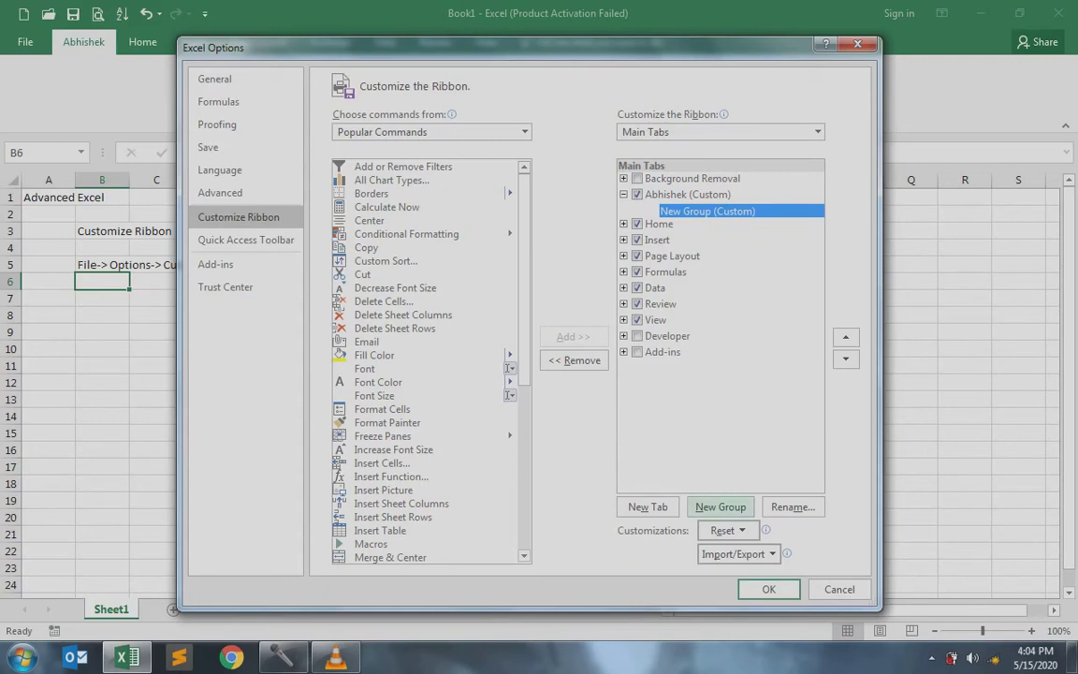
click(792, 506)
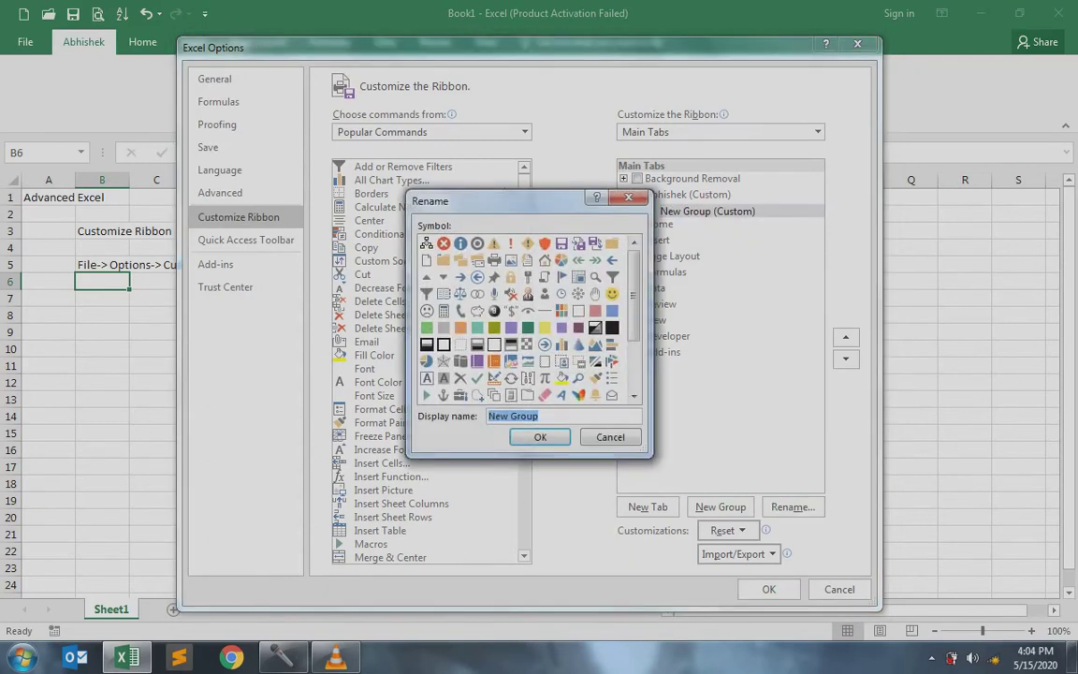
text(Important)
key(Return)
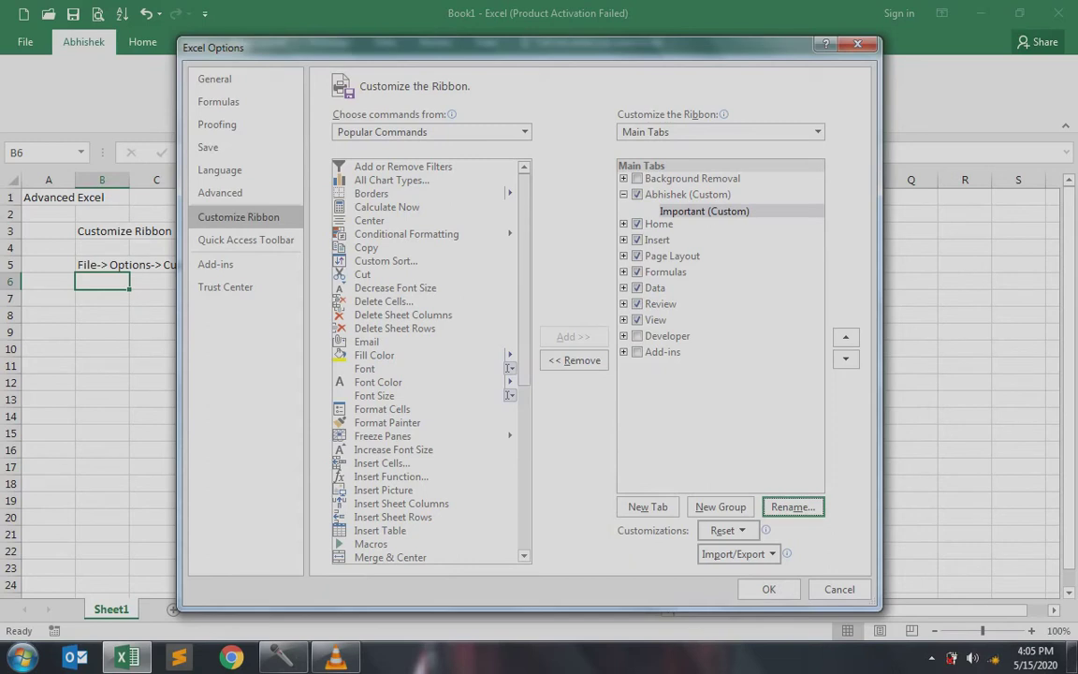
- Add Add or Remove Filters, Borders and Freeze Panes from Popular Commands to the Important group
scroll(432, 360, down, 5)
scroll(431, 361, up, 3)
scroll(432, 360, up, 3)
click(402, 166)
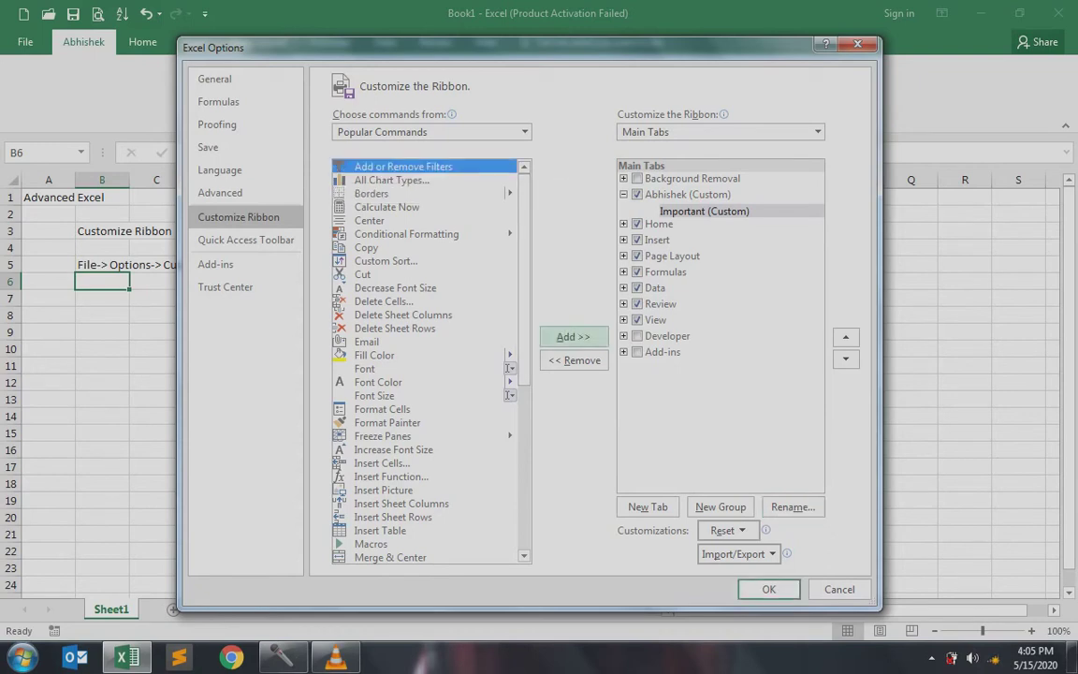
click(572, 337)
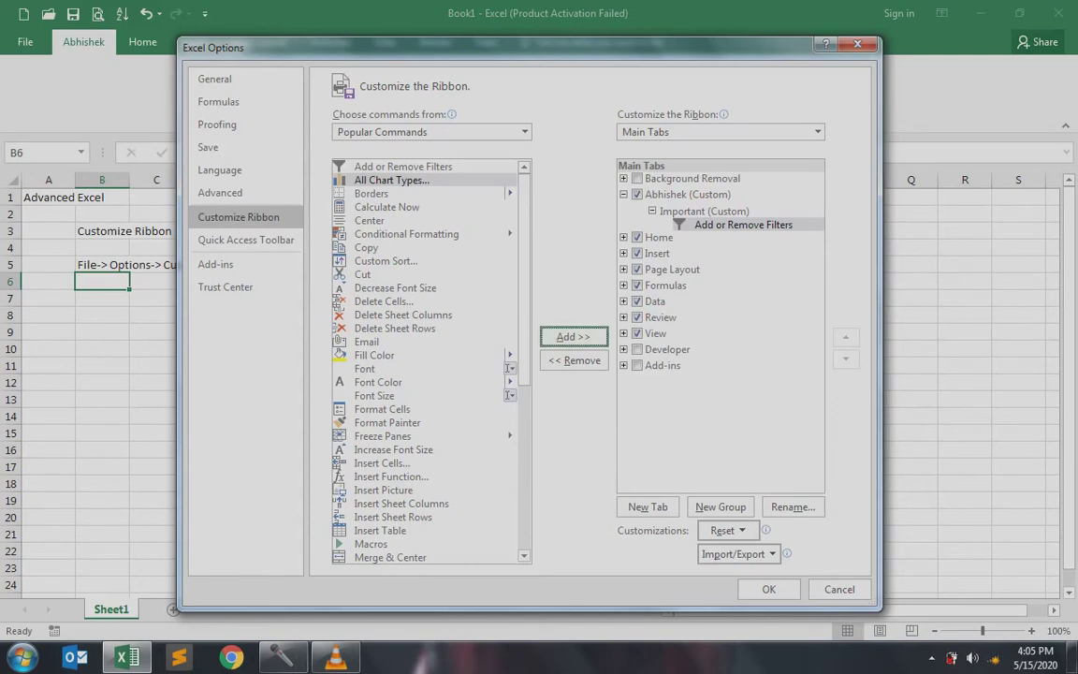
click(372, 193)
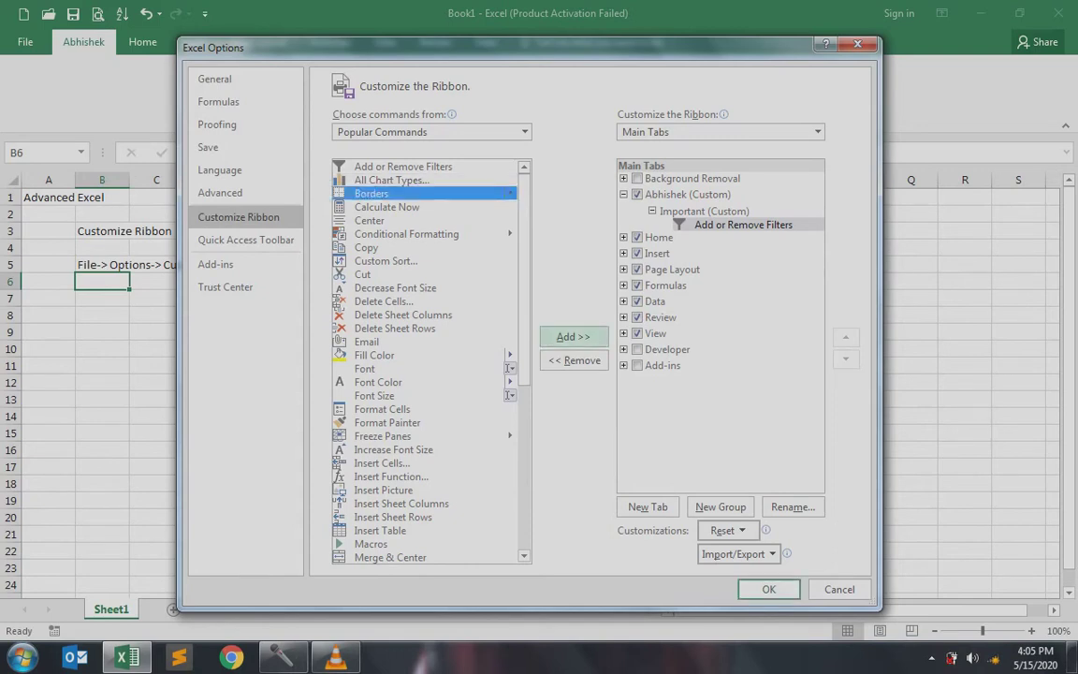
click(573, 336)
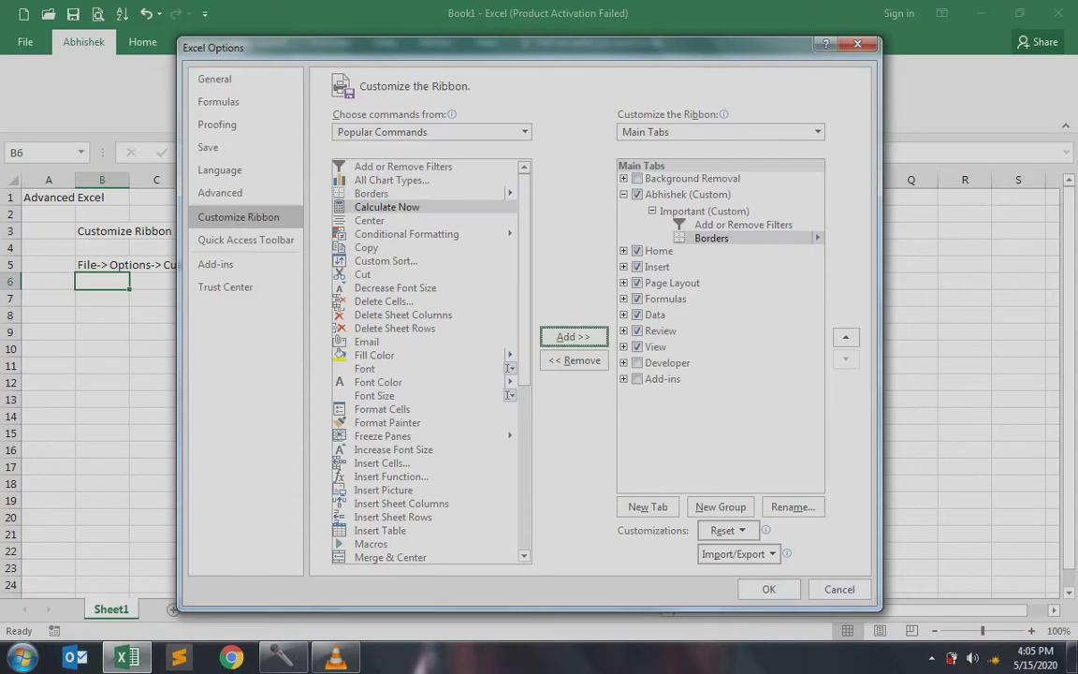
click(382, 436)
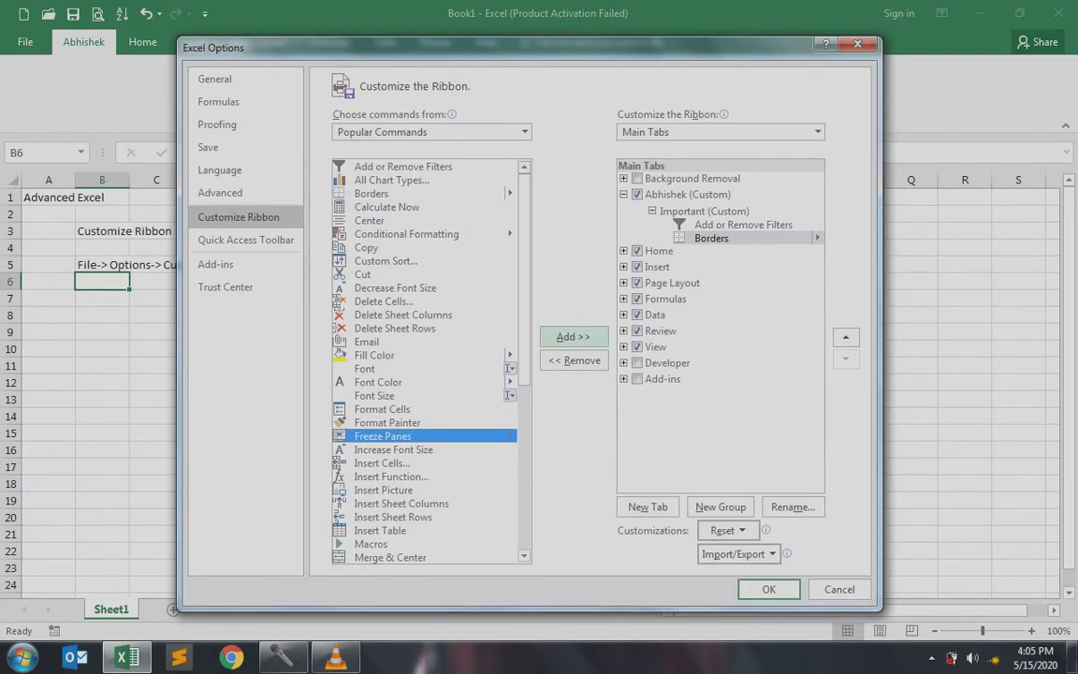
click(573, 336)
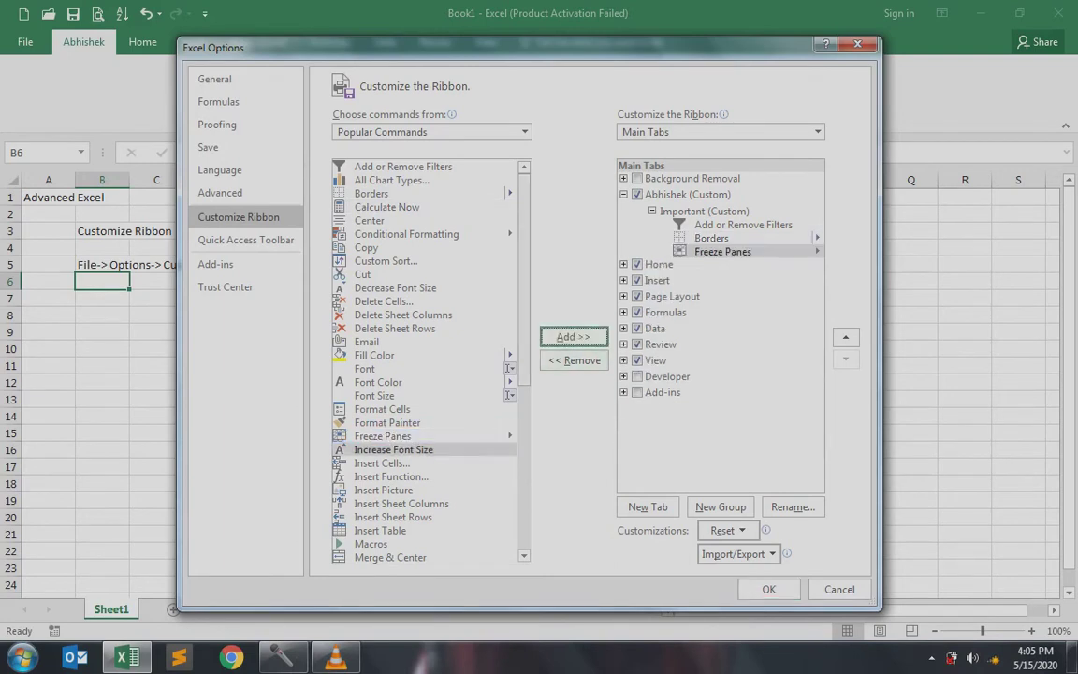
- Add Paste Special and PivotTable to the Important group and apply the changes
scroll(424, 361, down, 3)
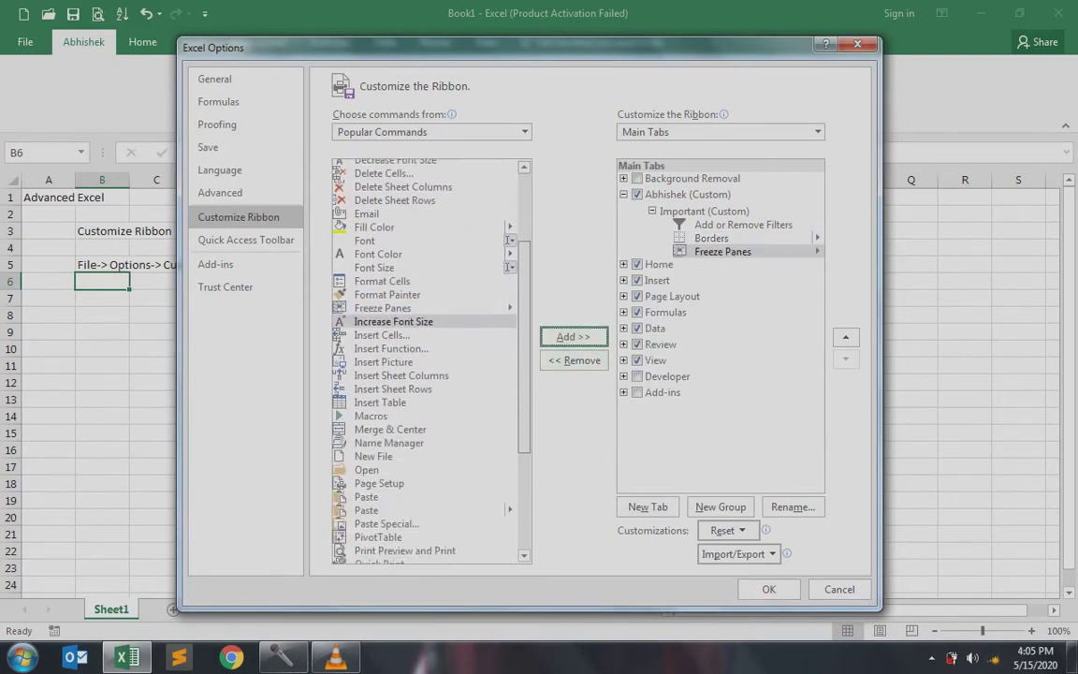
scroll(424, 361, down, 1)
click(385, 491)
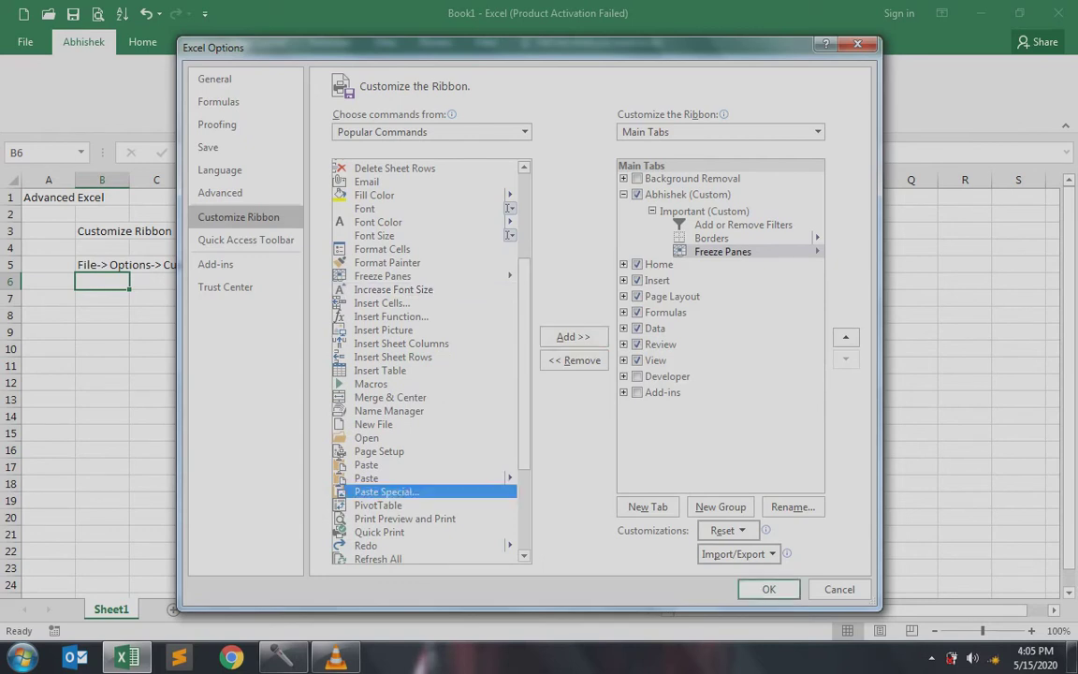
click(572, 336)
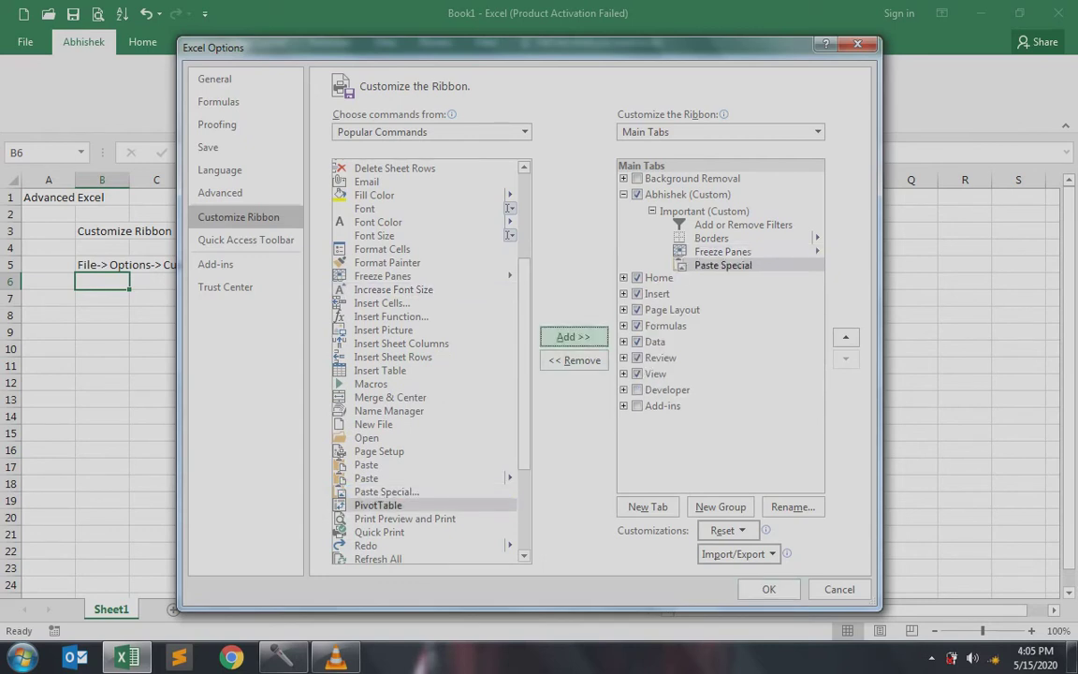
click(378, 504)
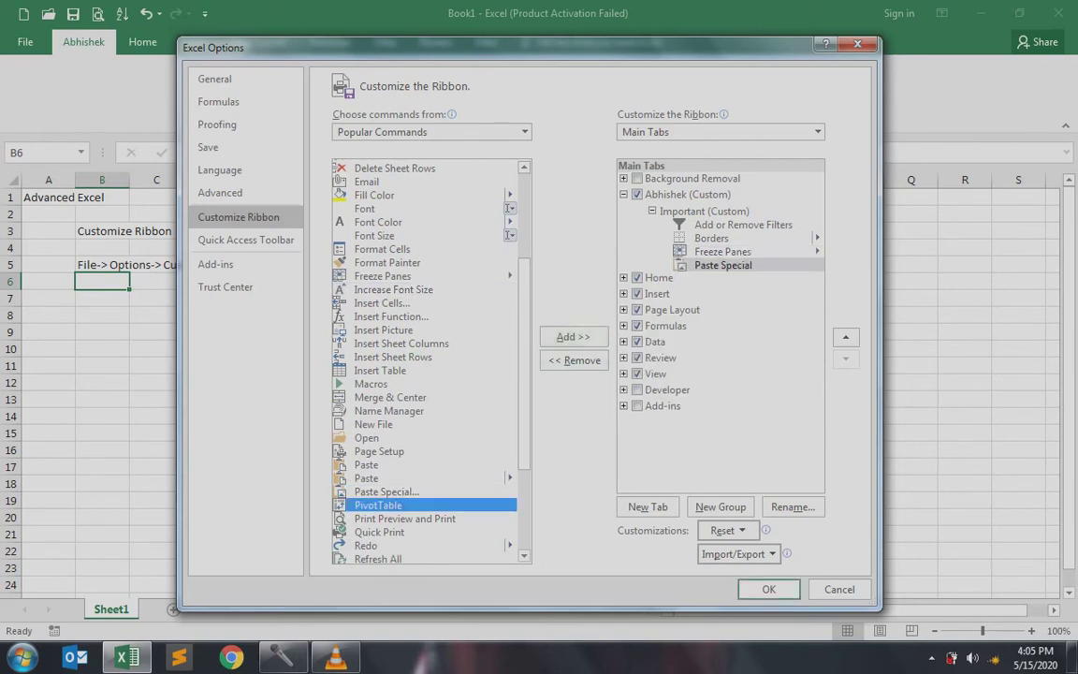
click(572, 336)
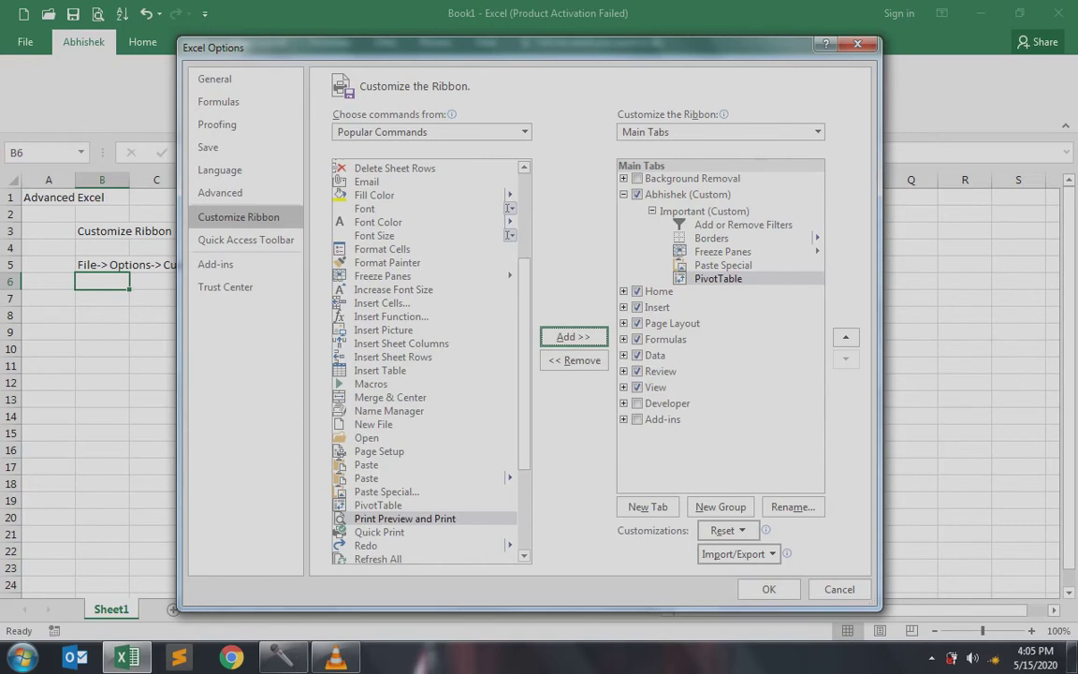
key(Return)
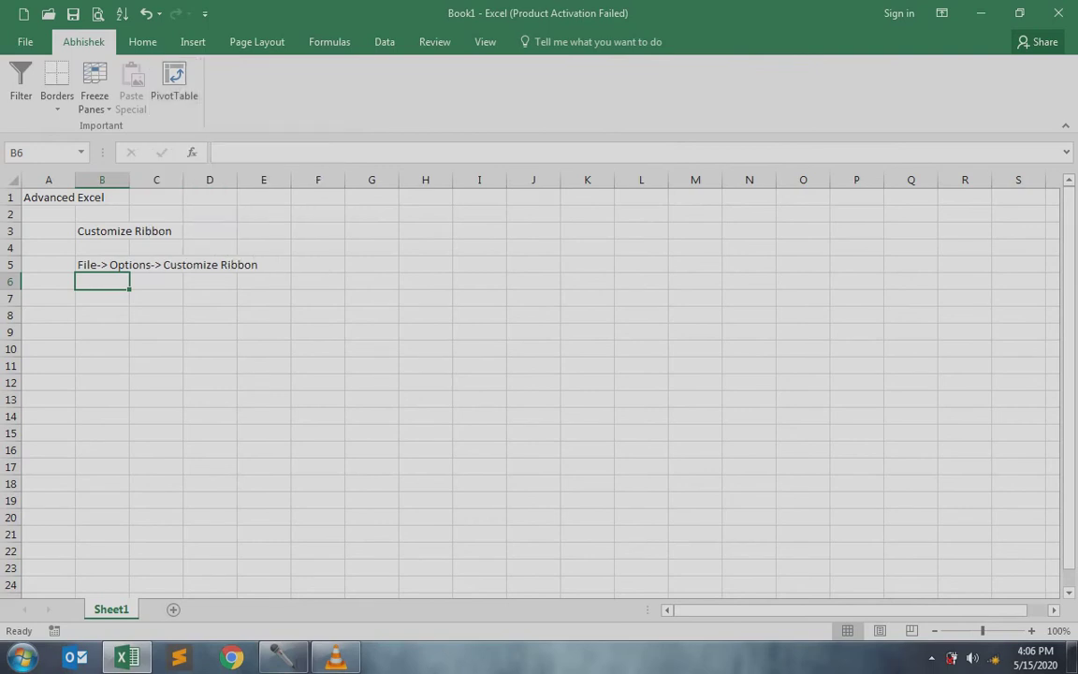
- Reopen Customize the Ribbon and add a second New Group to the custom tab
click(25, 41)
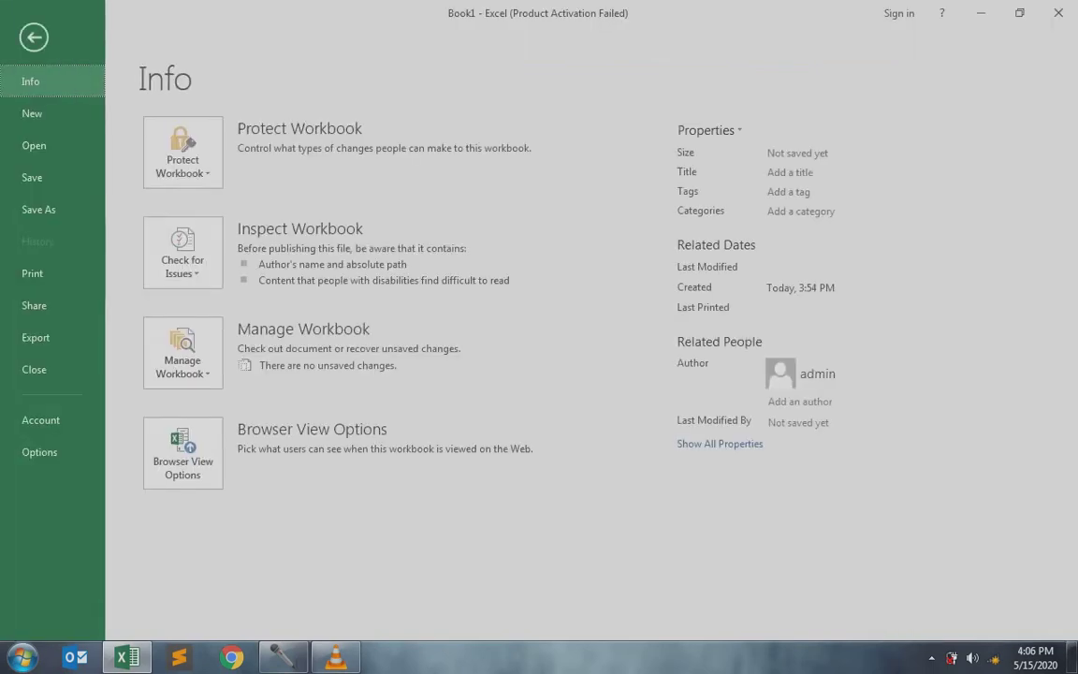
click(37, 449)
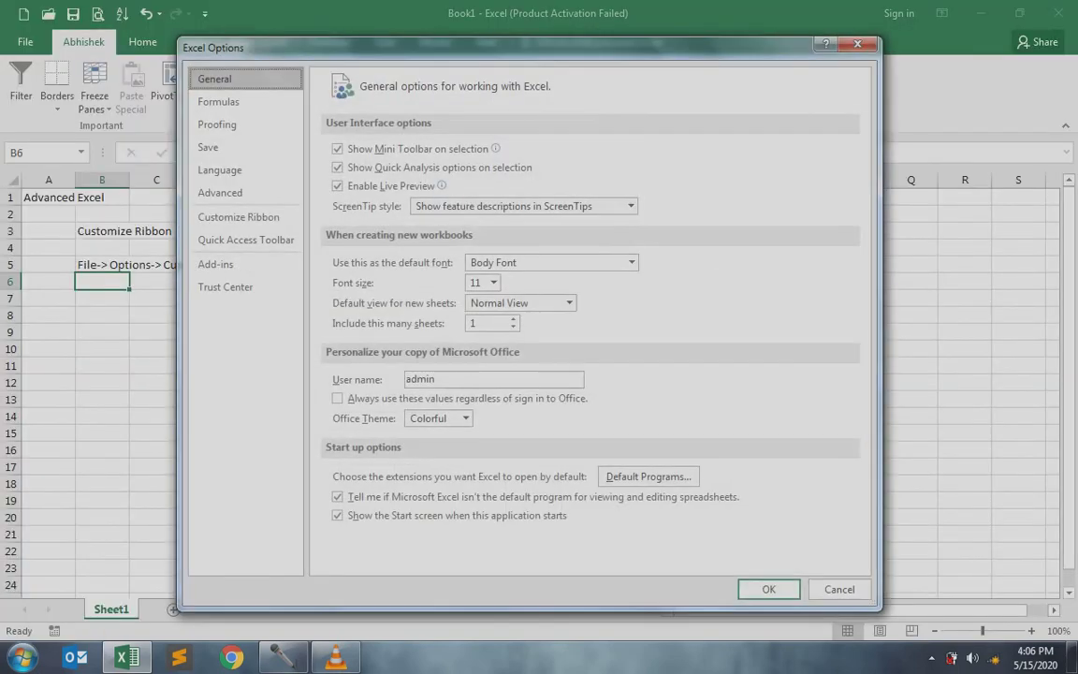
click(239, 216)
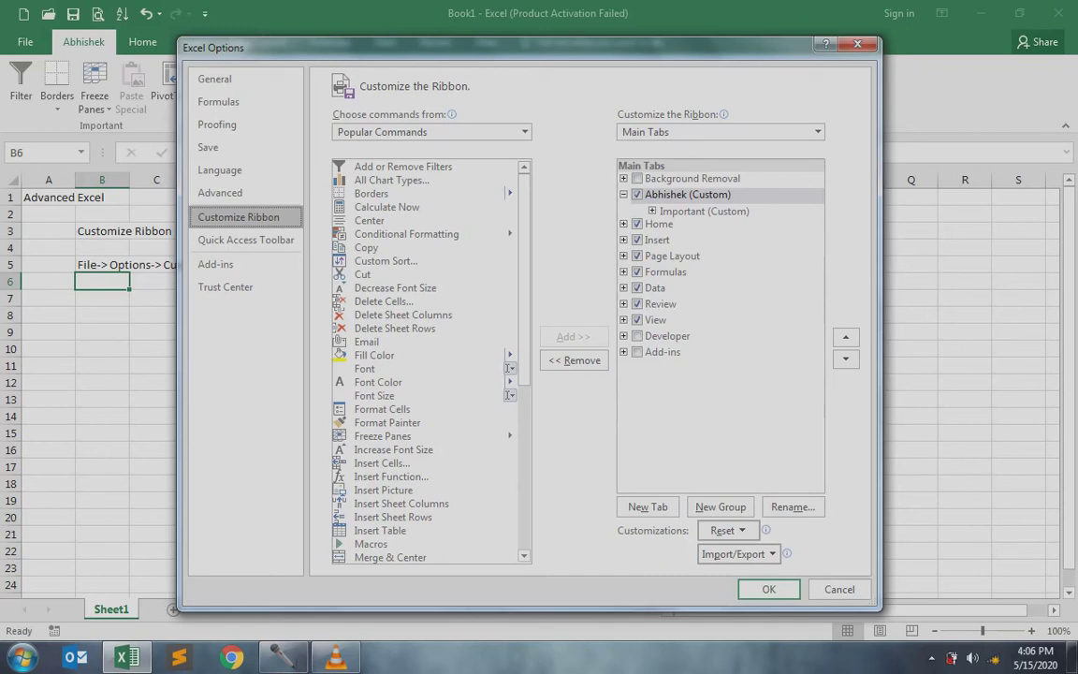
click(688, 194)
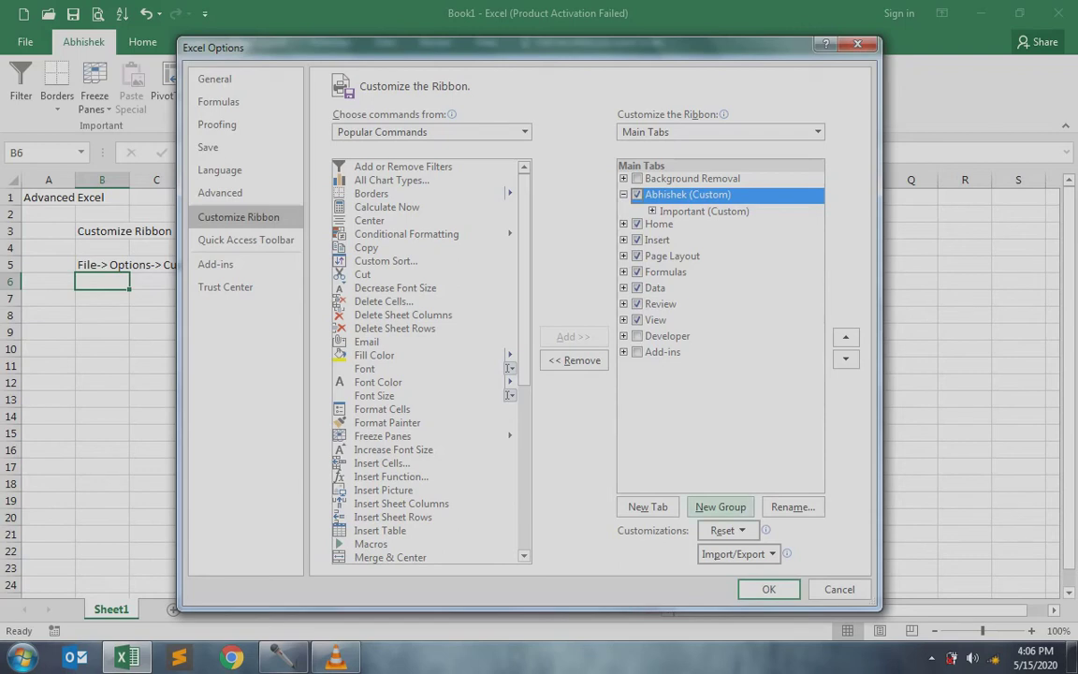
click(721, 506)
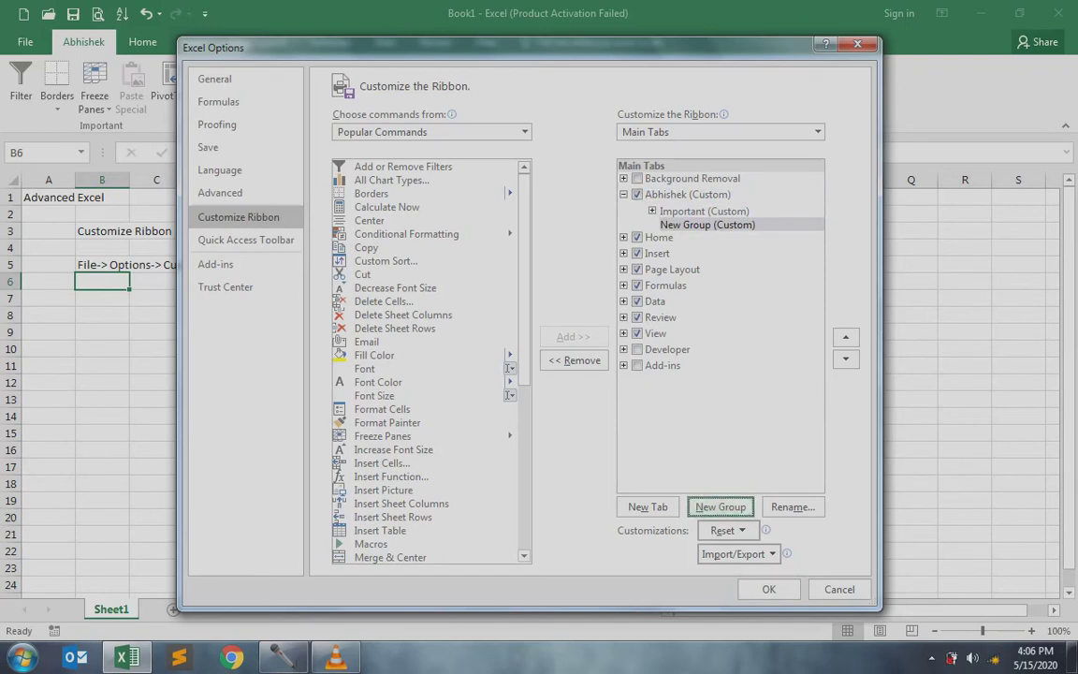
- Rename the second New Group (Custom) on the Abhishek tab to 'Others'
click(707, 225)
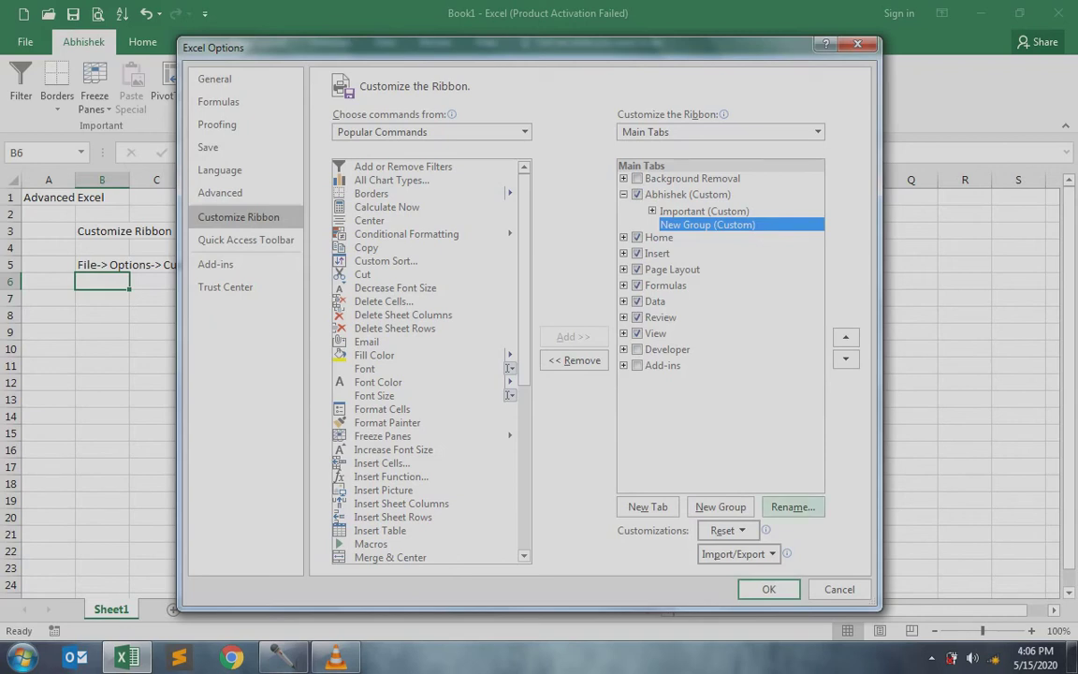
click(793, 506)
text(Others)
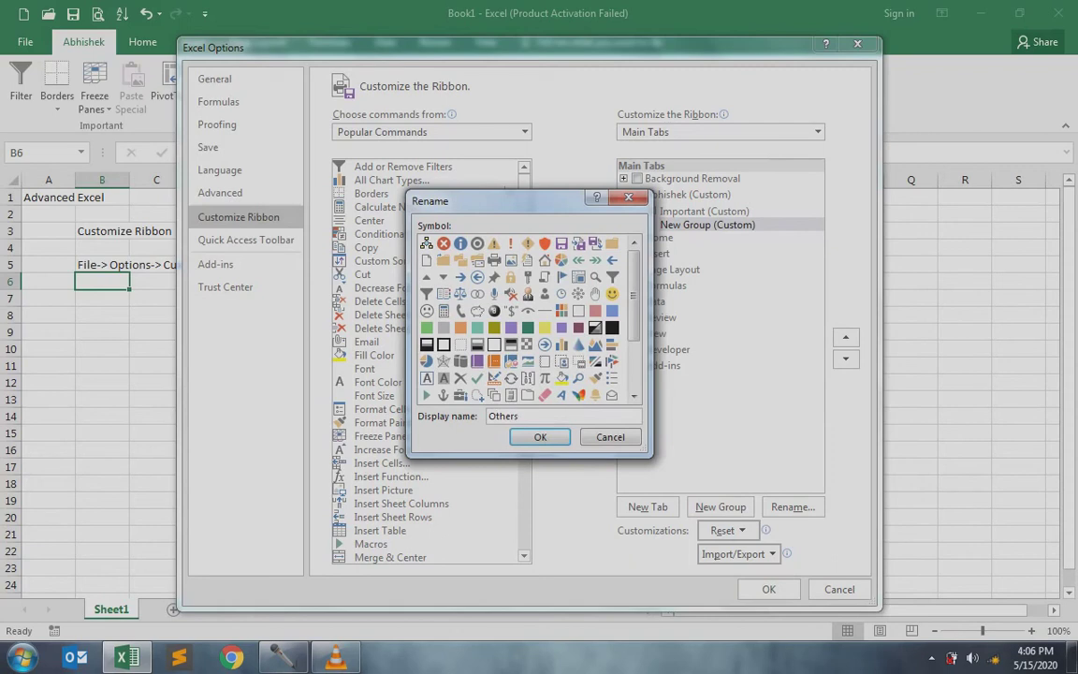
key(Return)
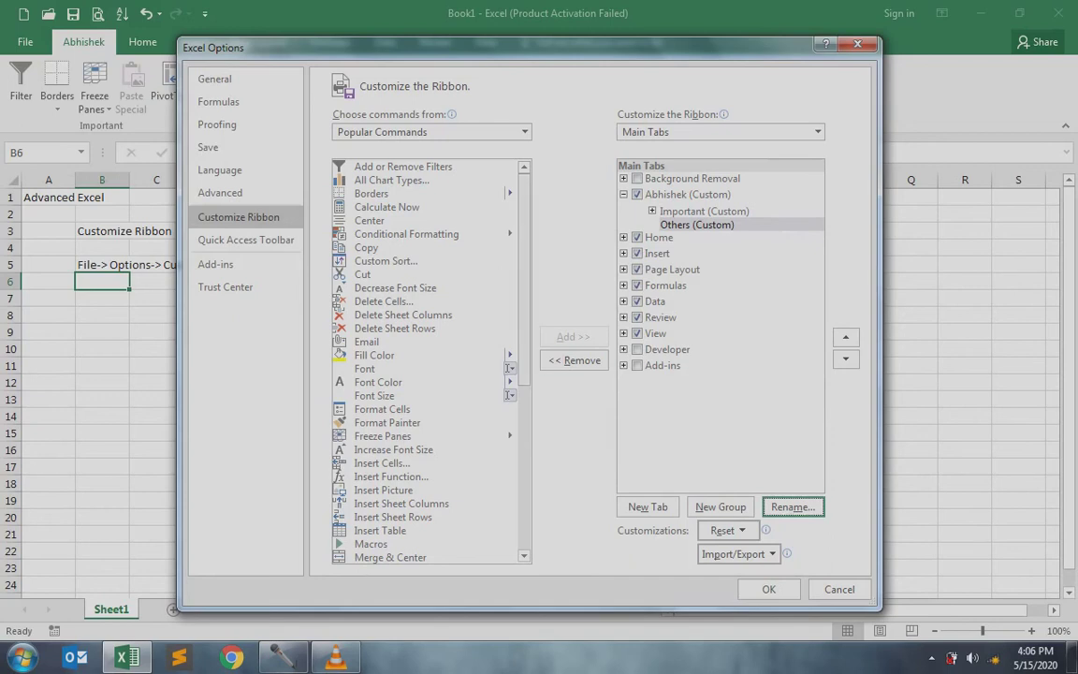
scroll(430, 360, down, 1)
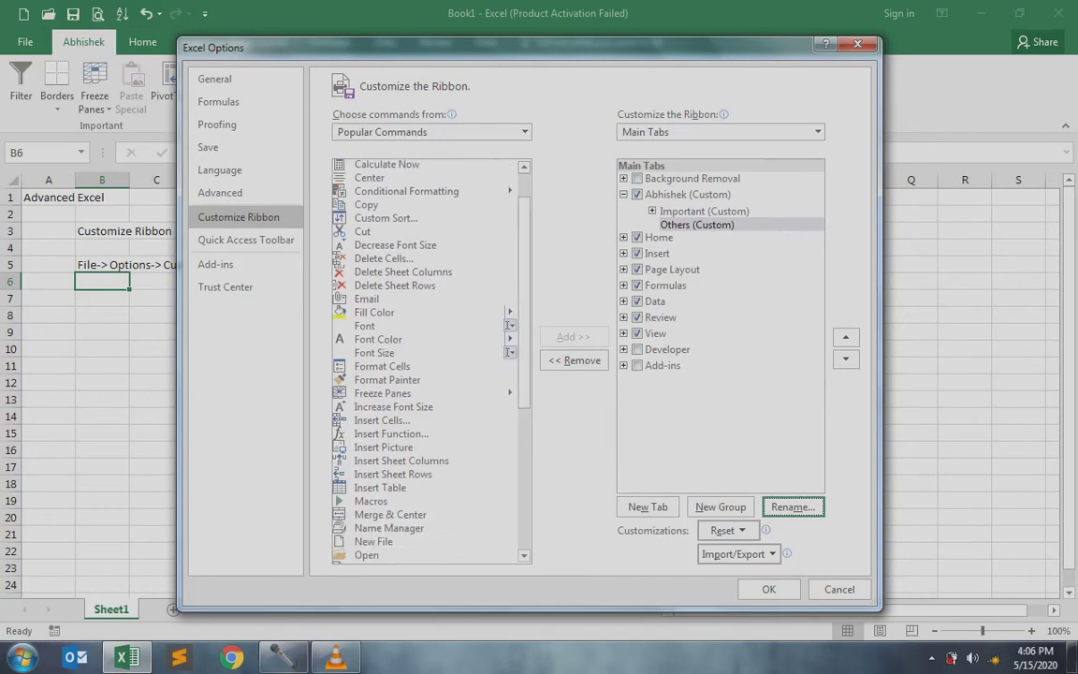
- Add Fill Color, Macros and Sort Ascending to the Others group and apply the ribbon changes
click(375, 312)
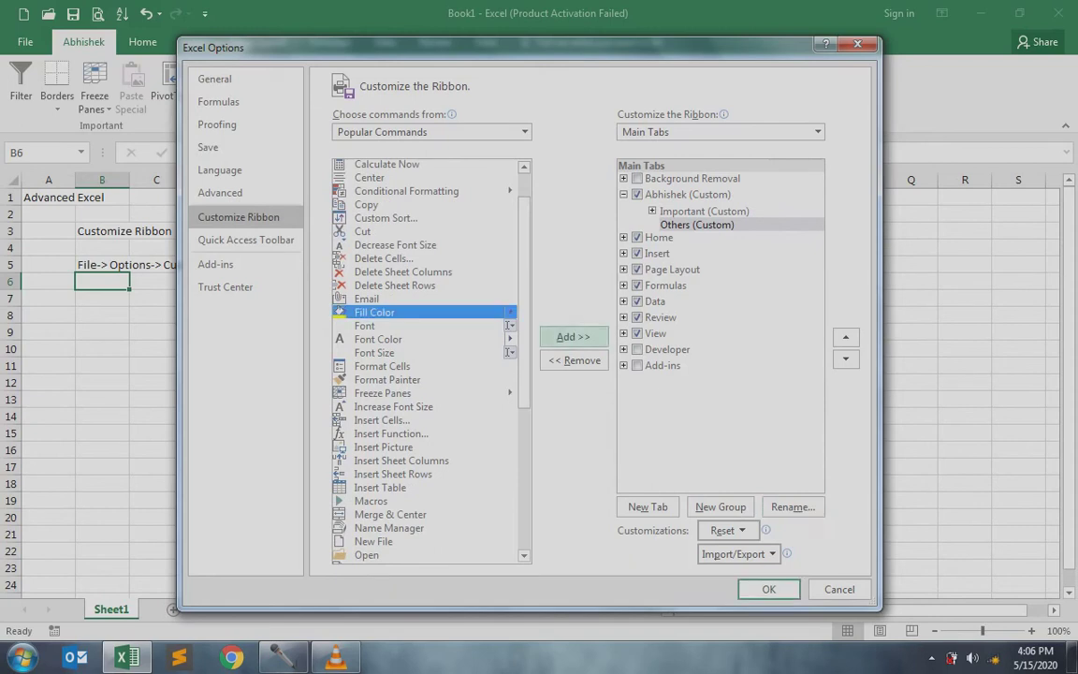
click(572, 336)
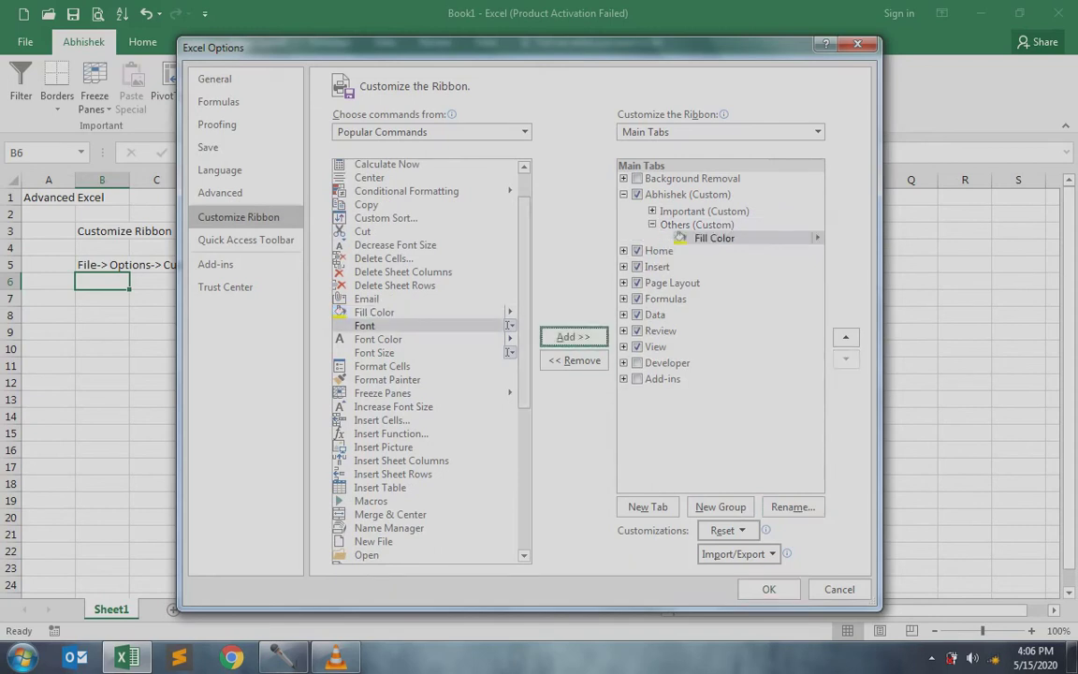
scroll(425, 360, down, 1)
scroll(426, 360, down, 1)
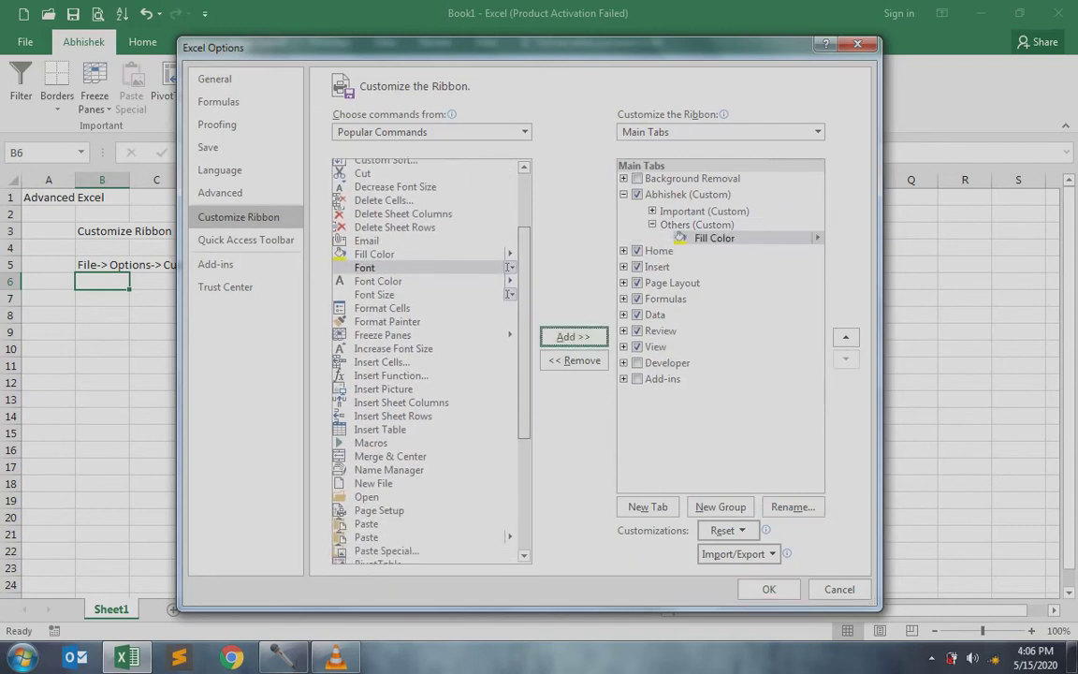
click(371, 435)
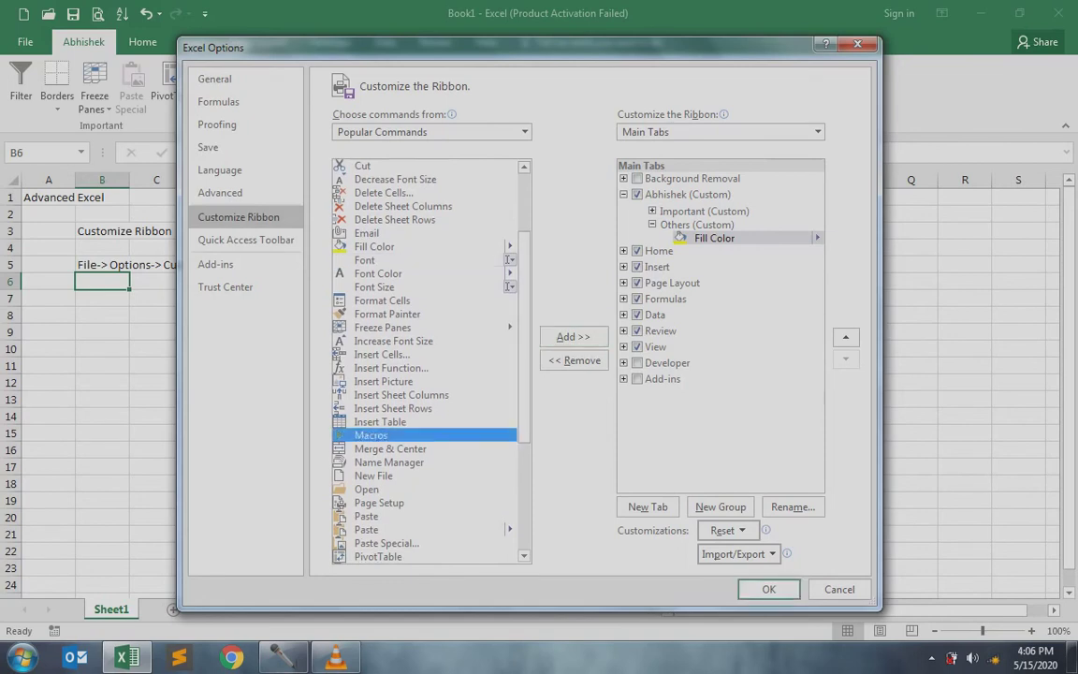
click(572, 336)
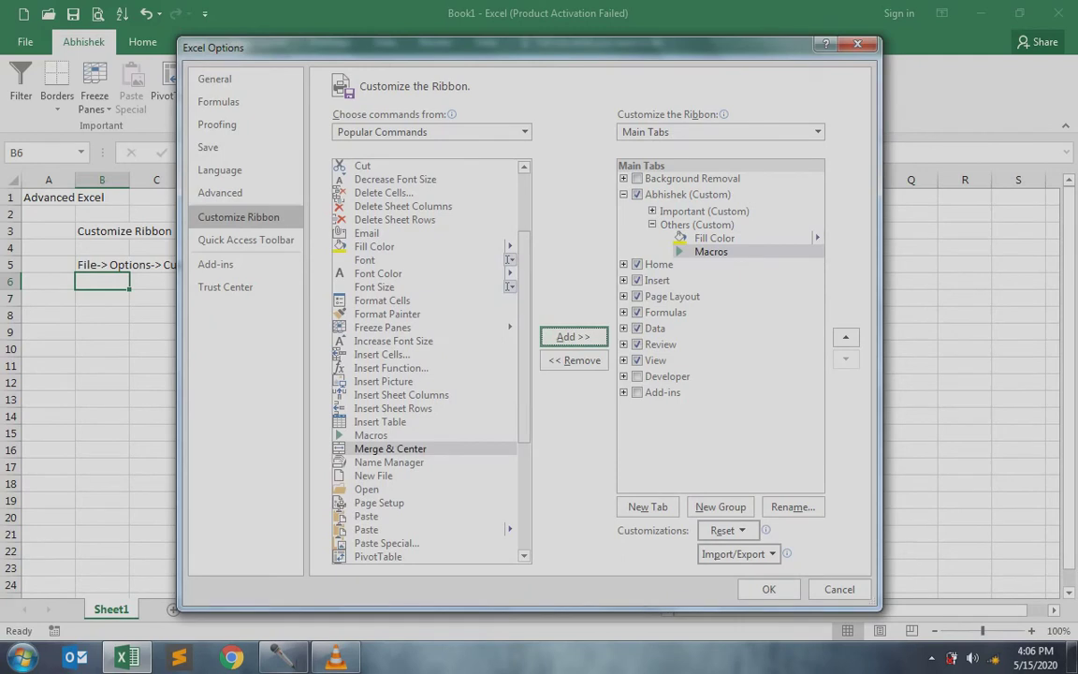
scroll(426, 360, down, 3)
scroll(426, 361, down, 2)
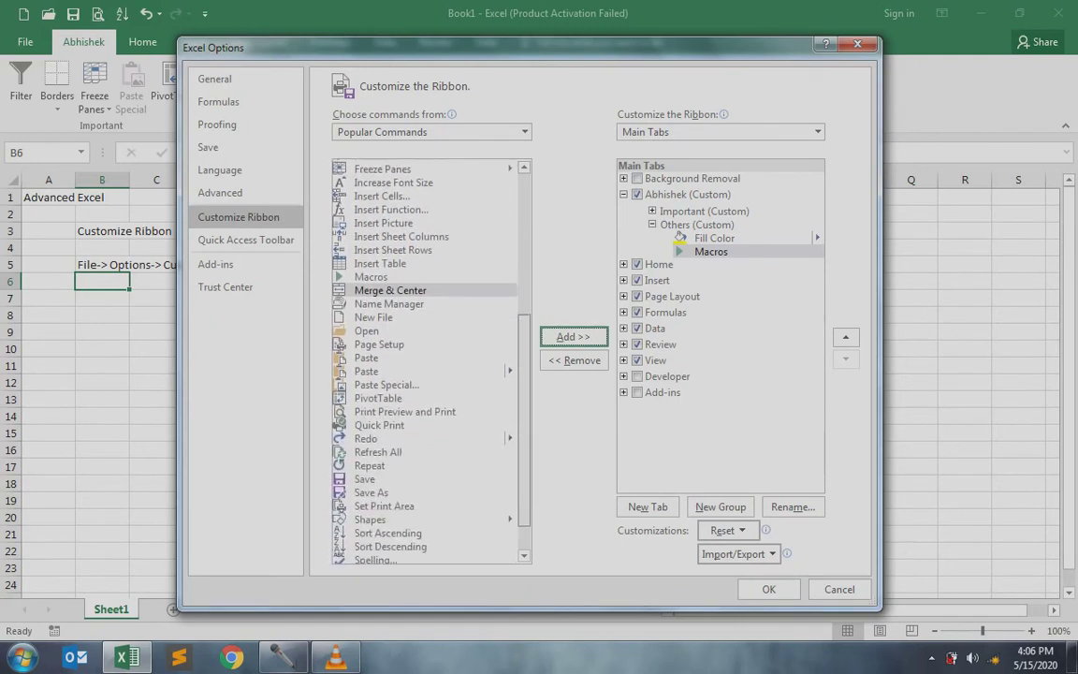
click(389, 496)
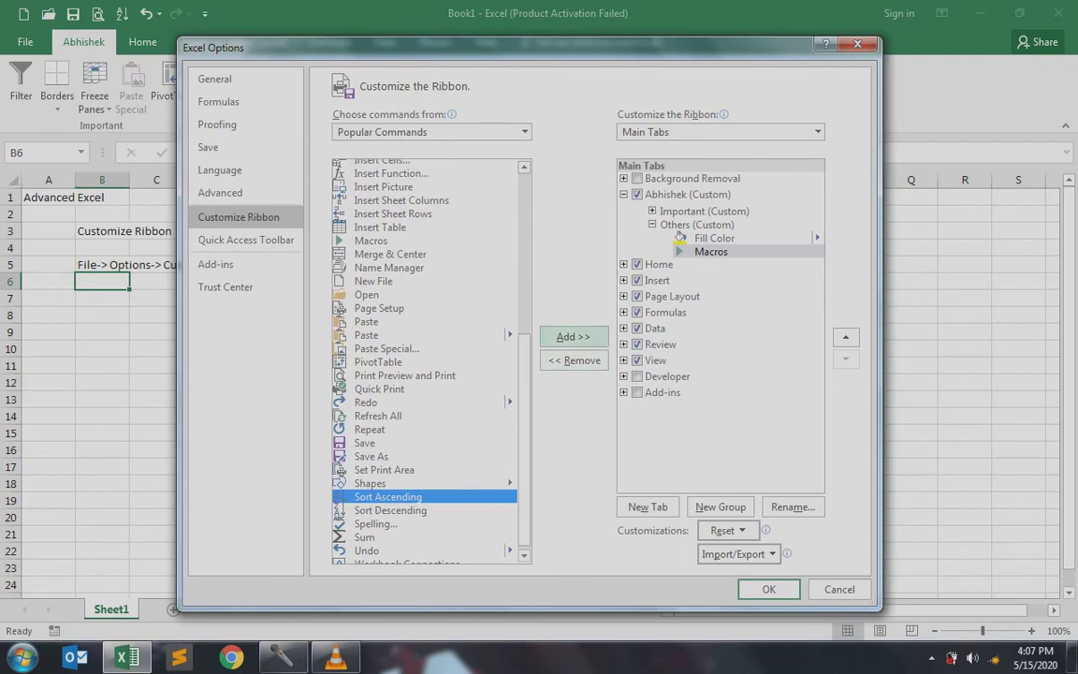
click(573, 336)
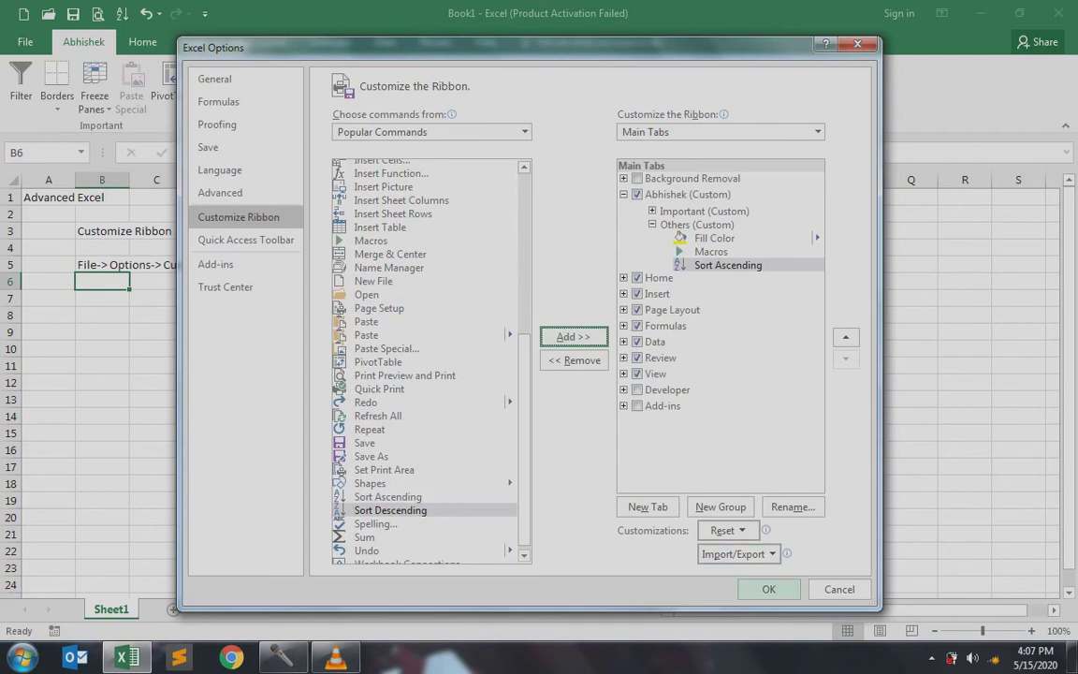
click(769, 588)
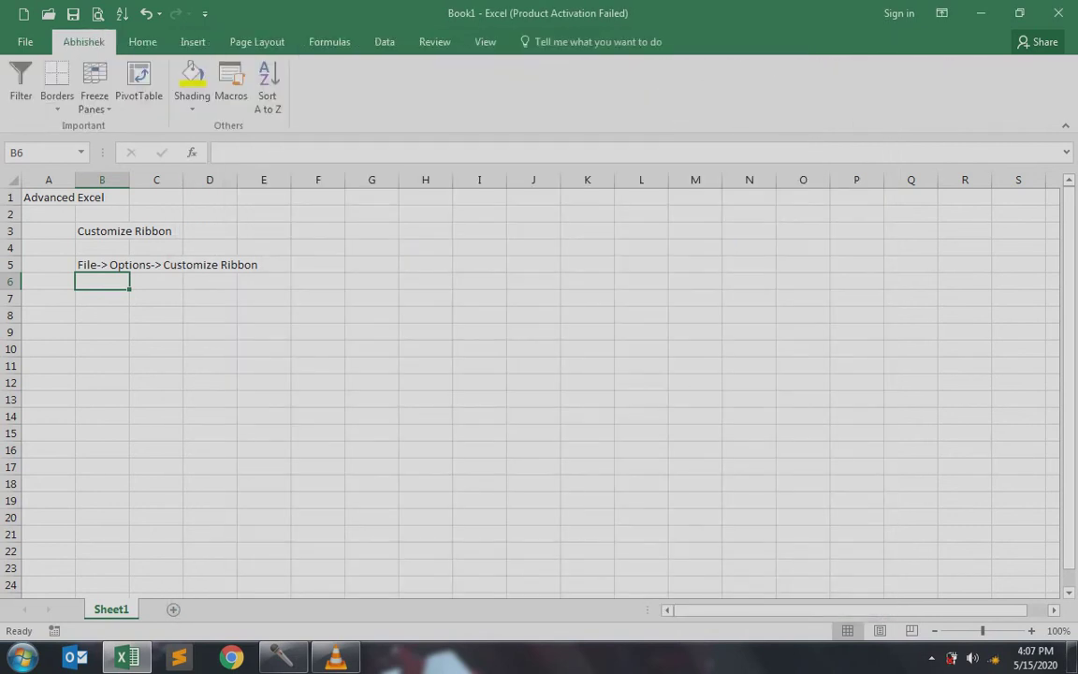
- Test the Abhishek tab's Shading colour choices and Macros list, then dismiss both
click(192, 98)
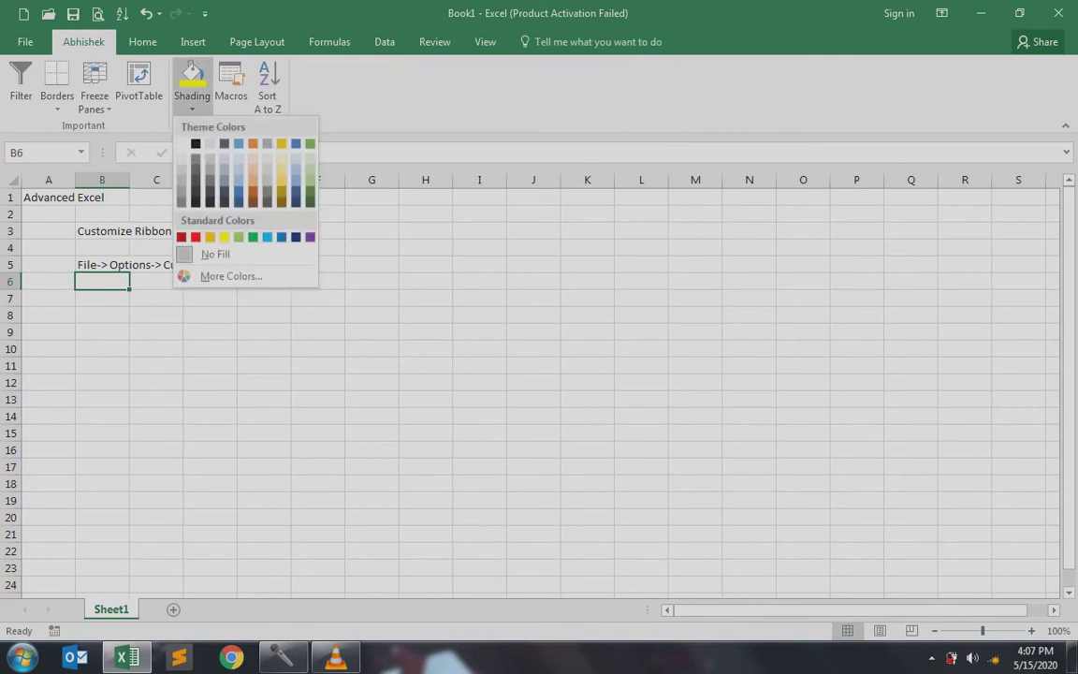
click(192, 89)
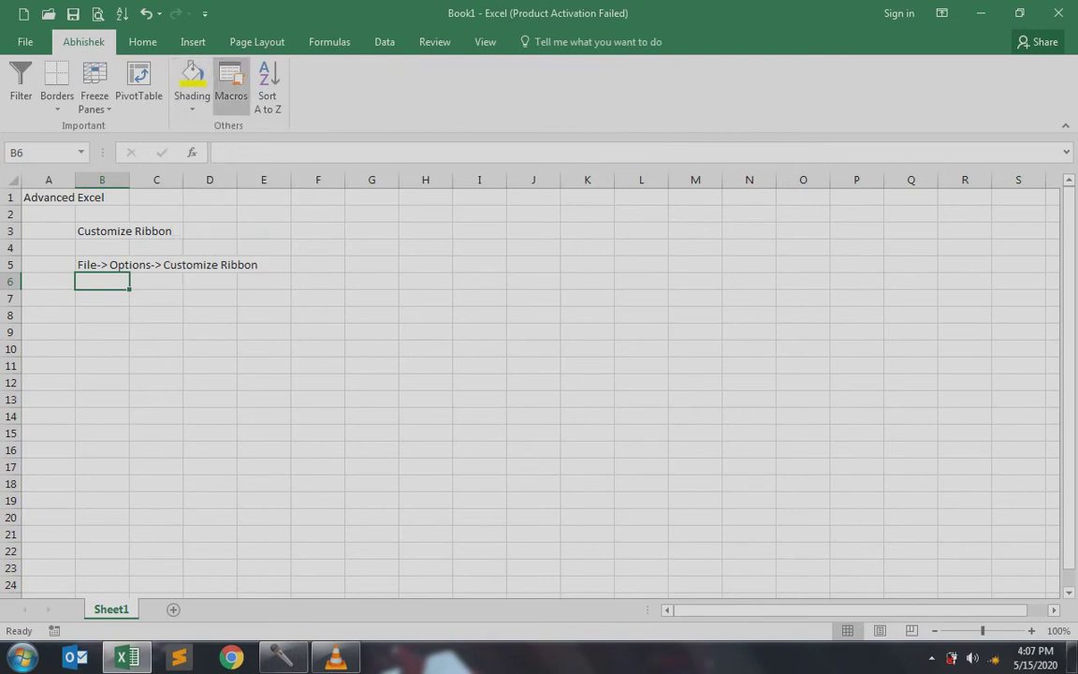
click(231, 86)
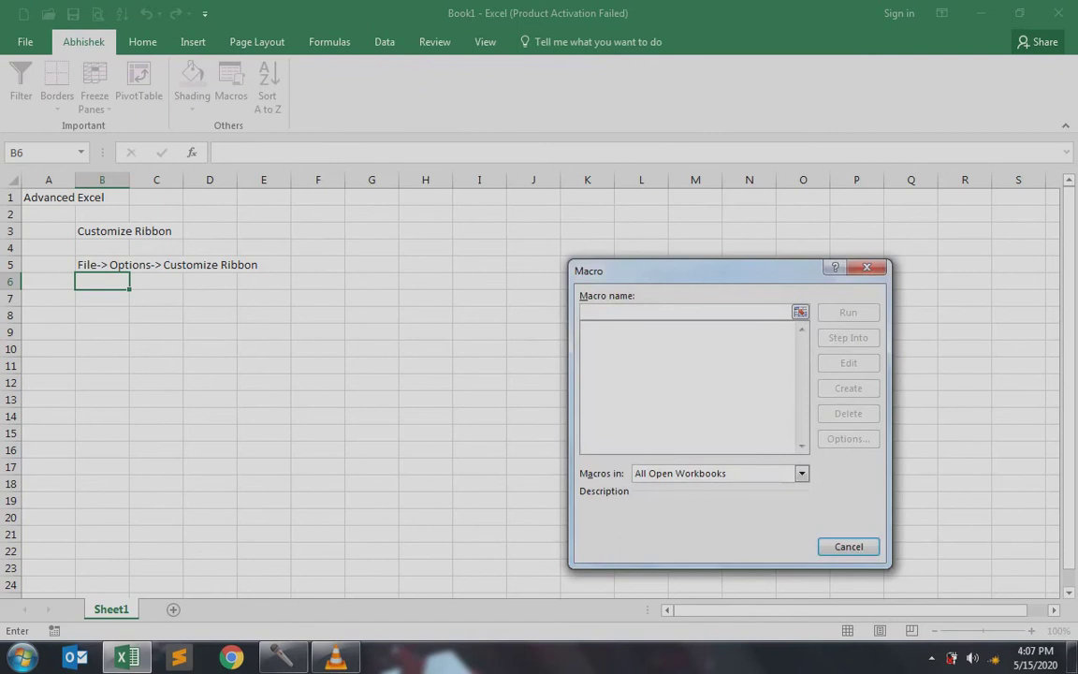
key(Escape)
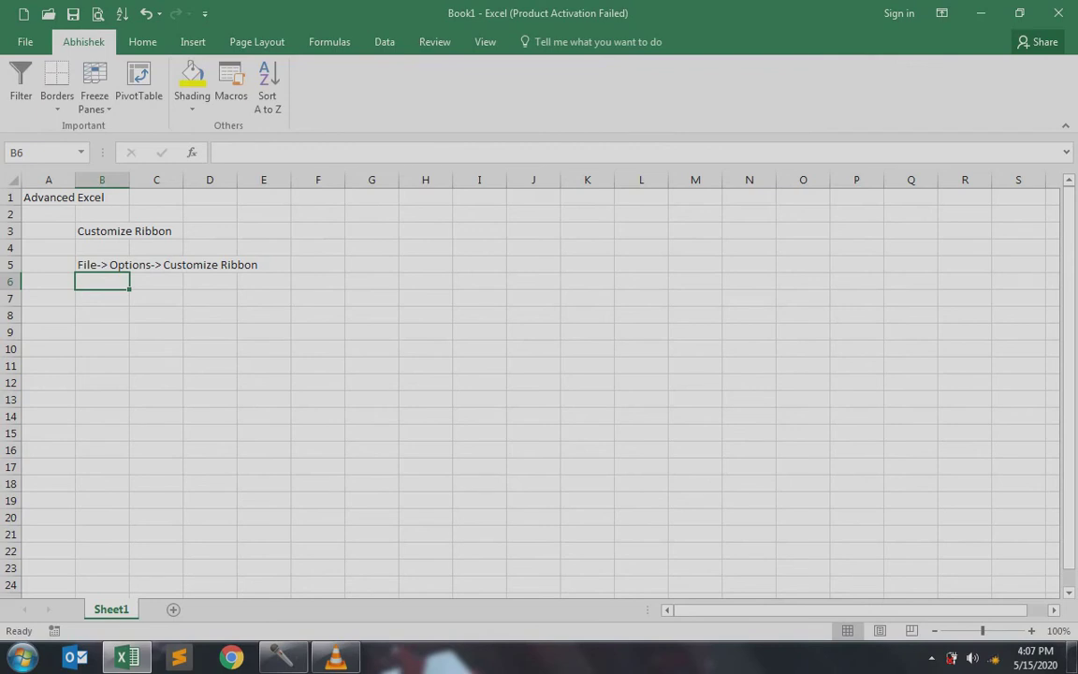
- Switch through the Home, Insert and Abhishek tabs, then go to the File Info page
click(142, 41)
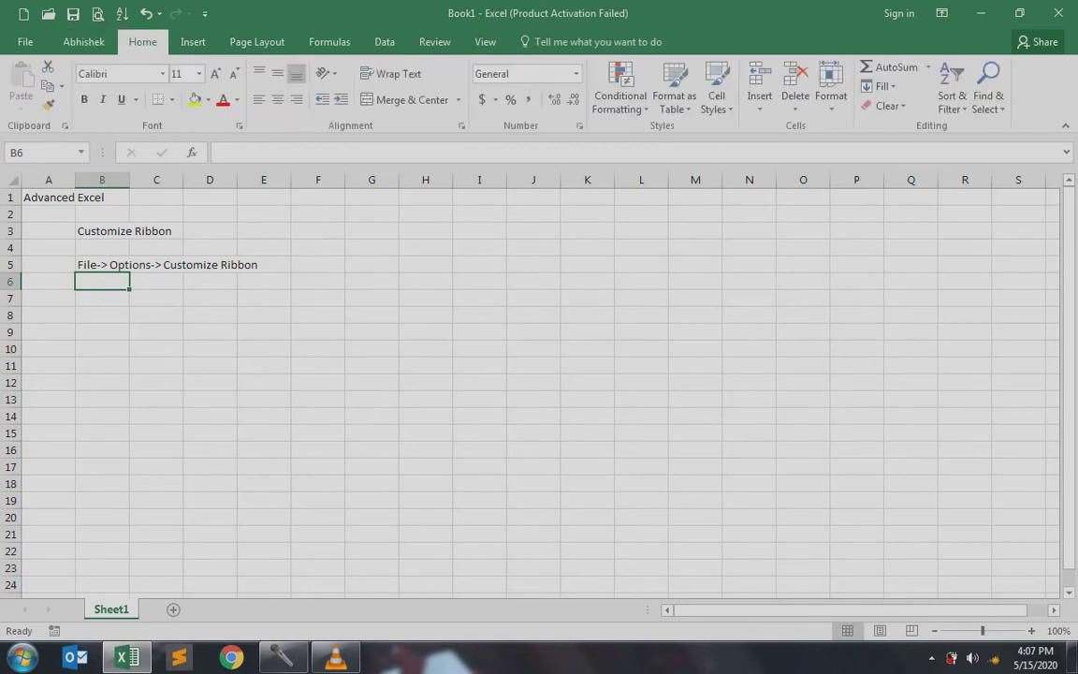
click(192, 41)
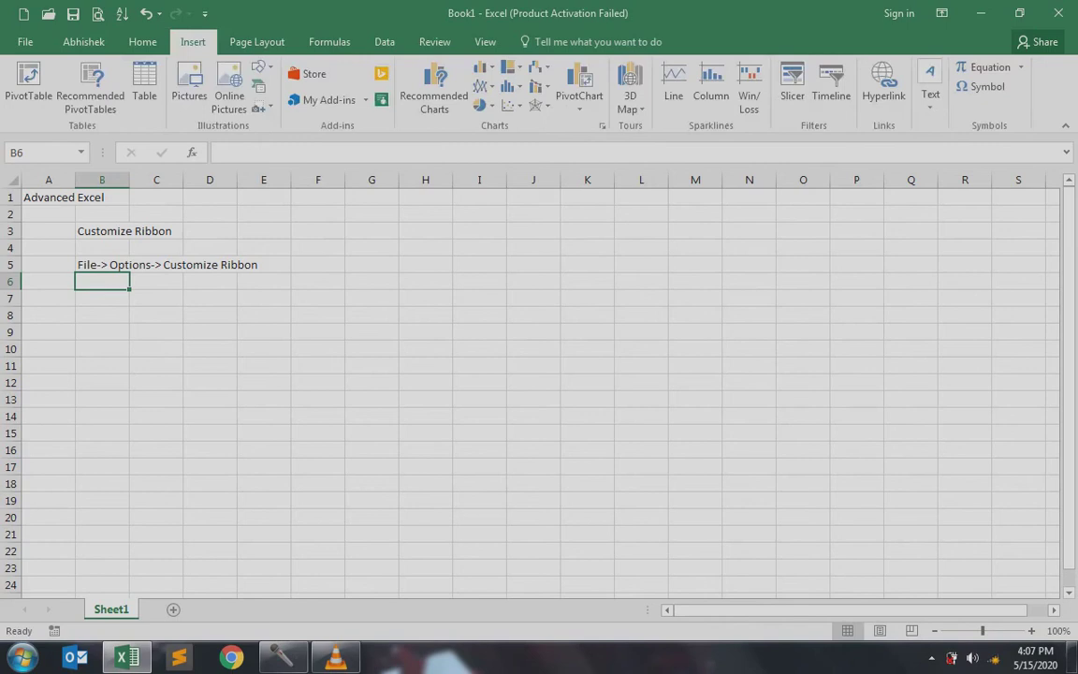
click(83, 41)
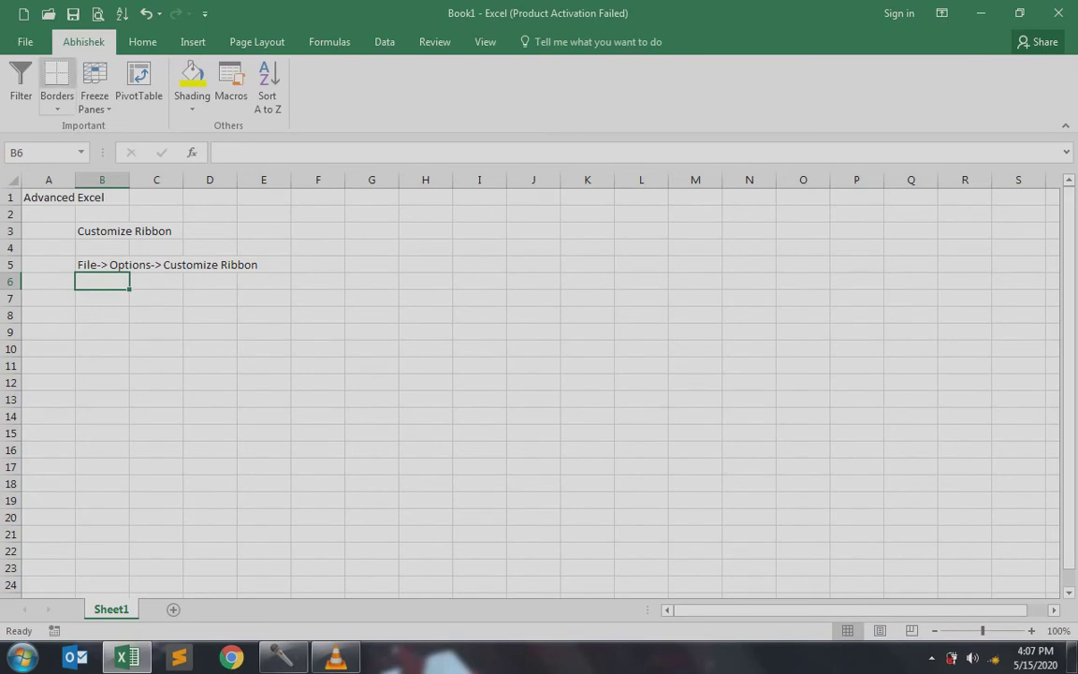
click(26, 42)
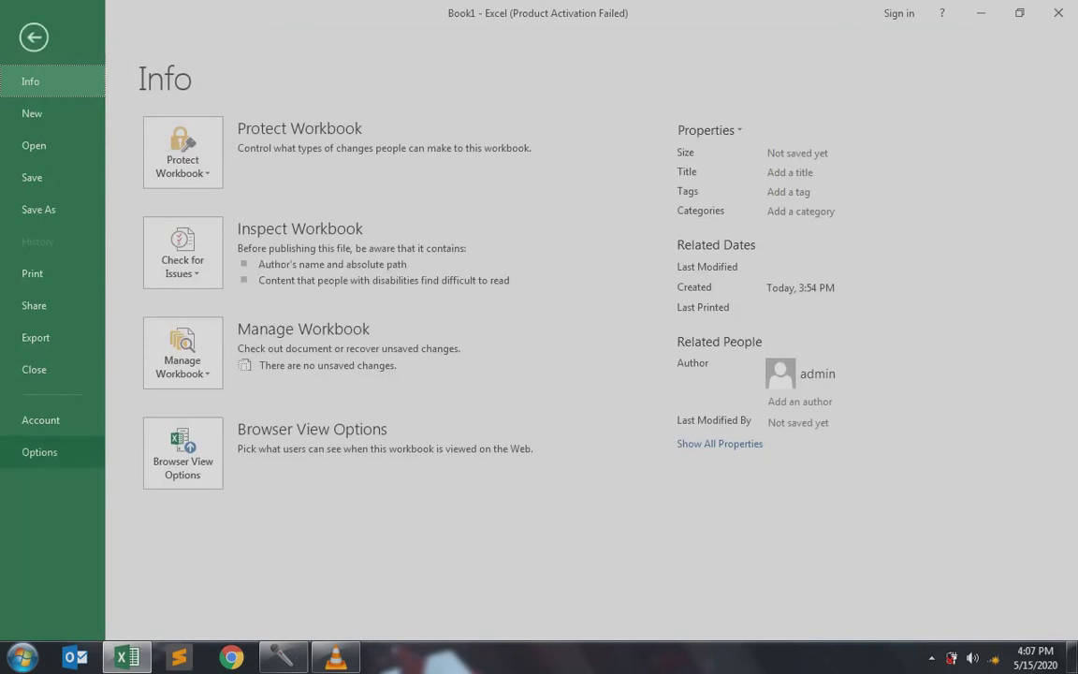
- Hide the Abhishek tab by unchecking it in Customize the Ribbon
click(39, 452)
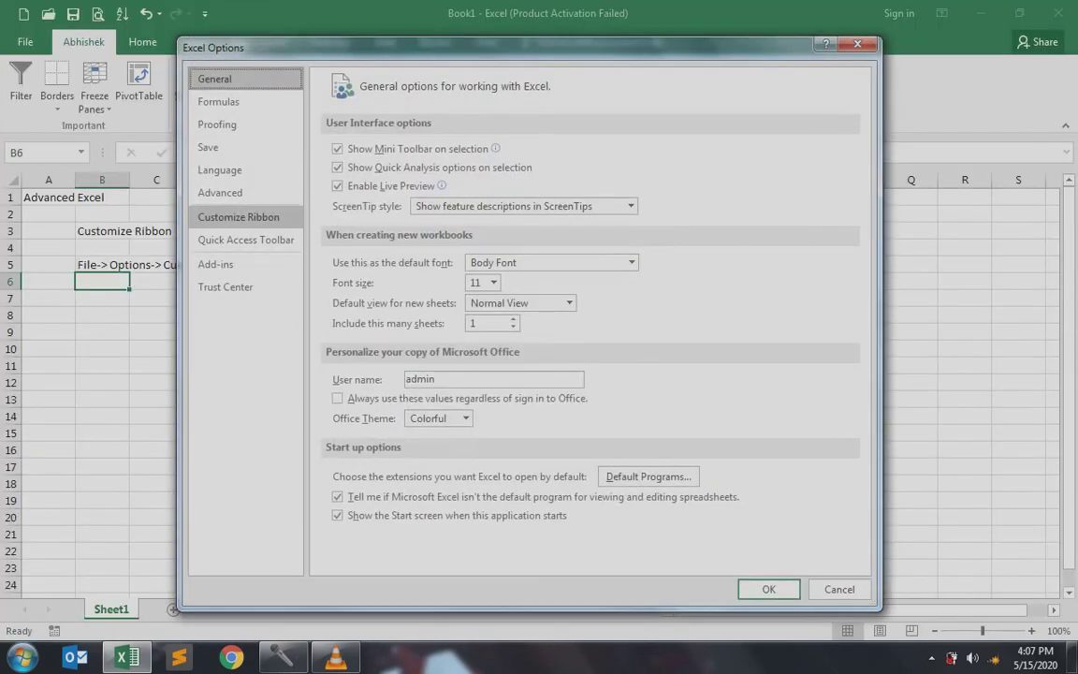
click(238, 216)
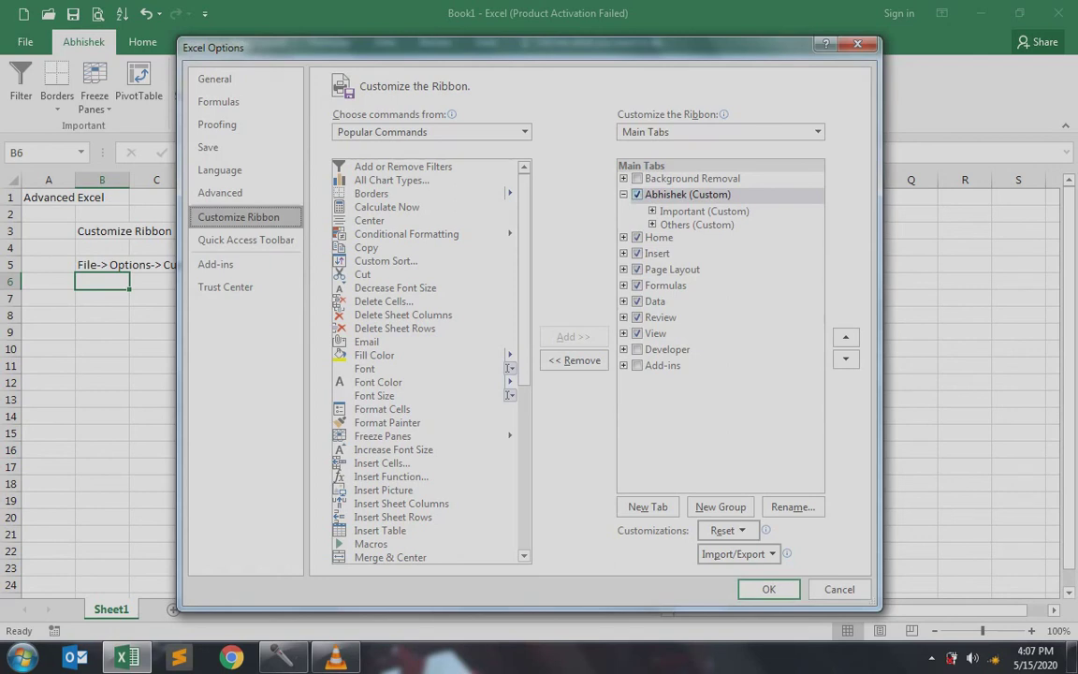
click(688, 194)
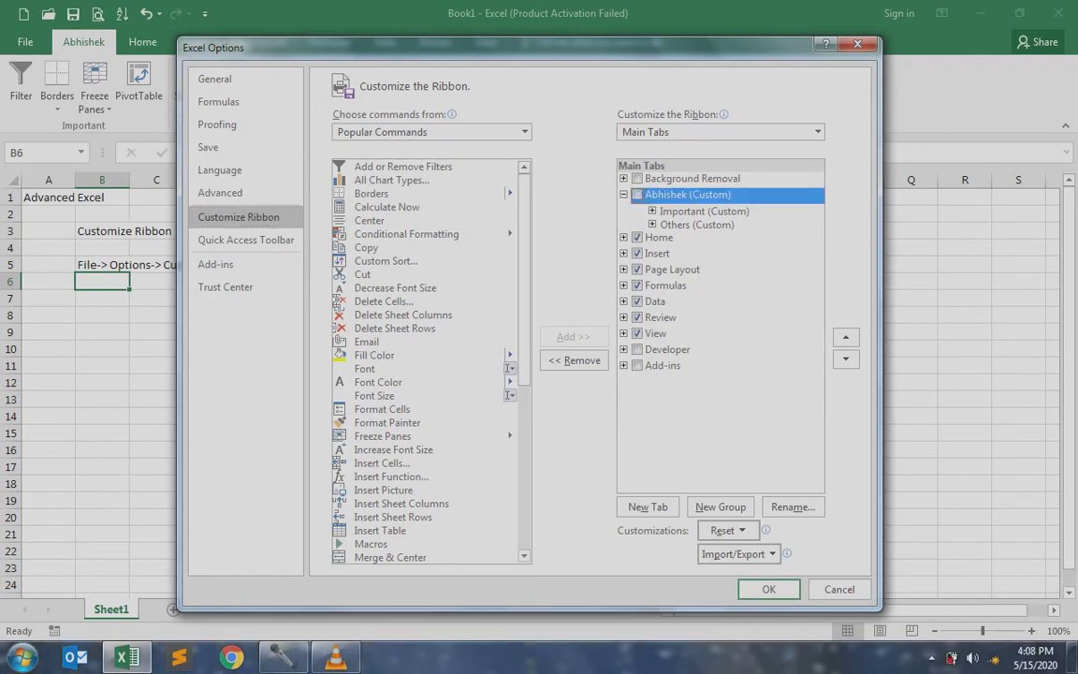
key(Return)
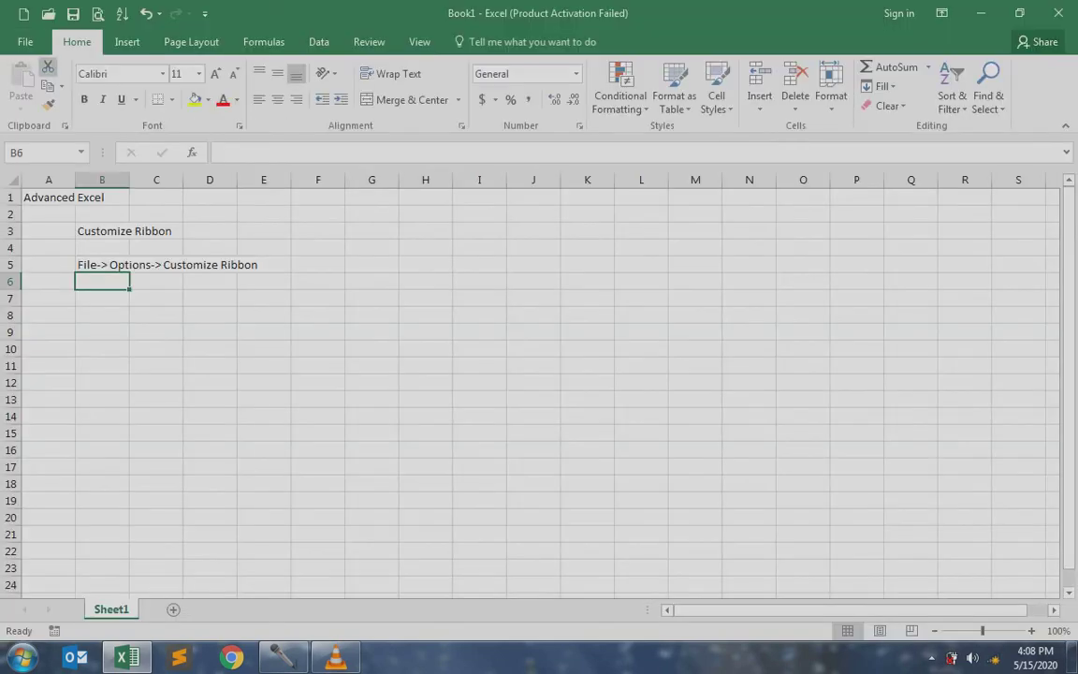
- Re-check the Abhishek tab in ribbon settings so it reappears, then switch to it
click(25, 41)
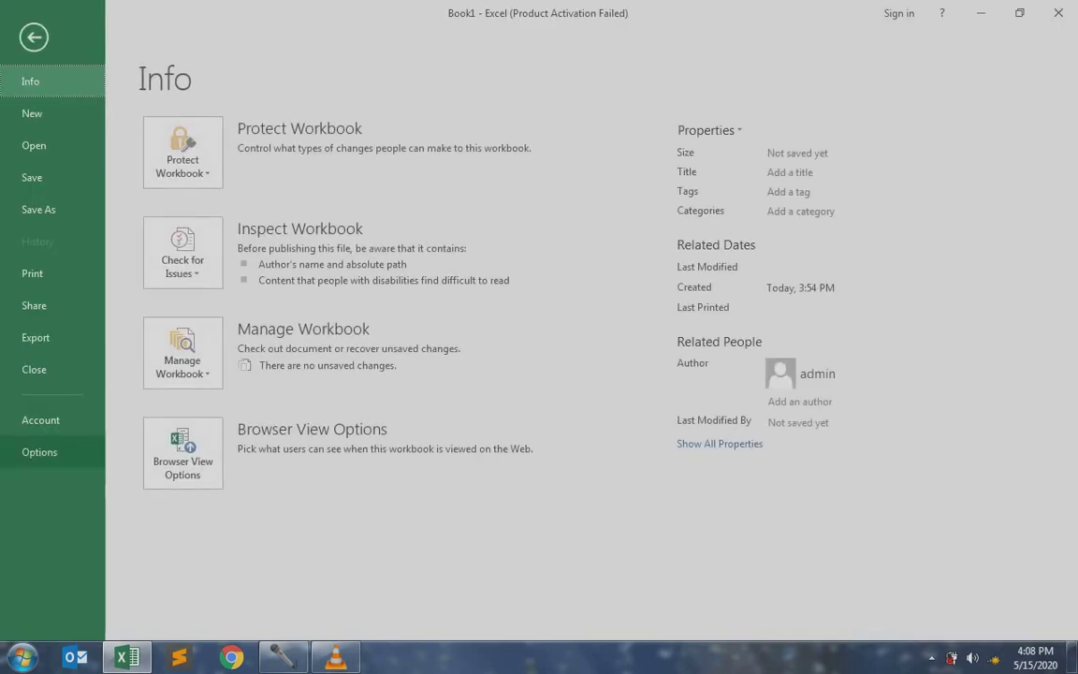
click(35, 452)
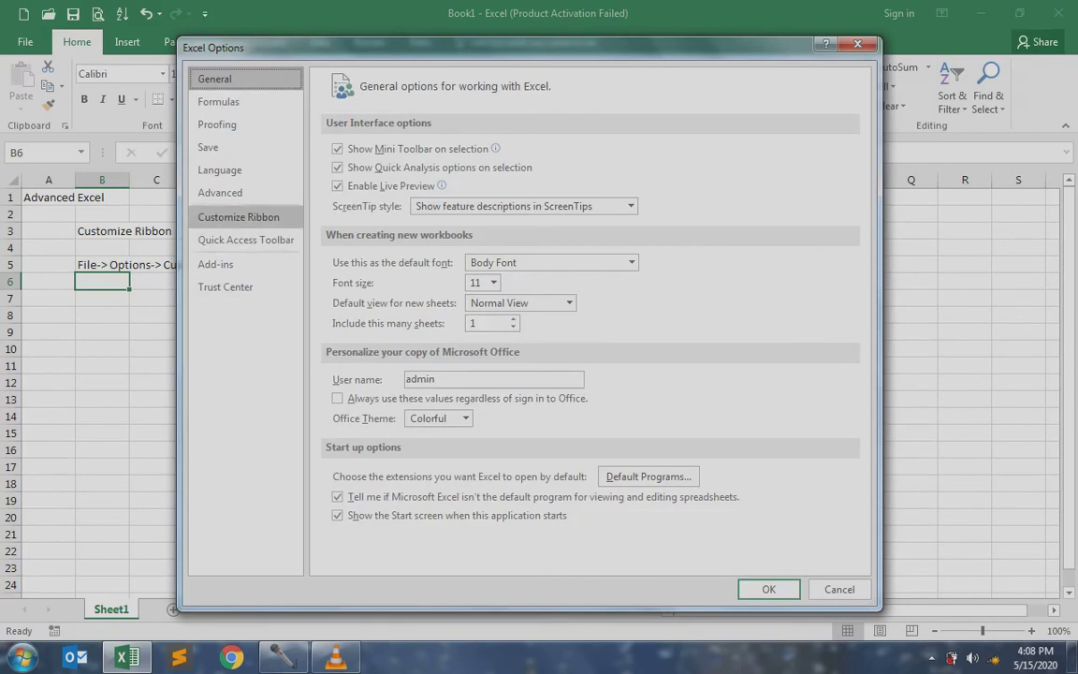
click(238, 216)
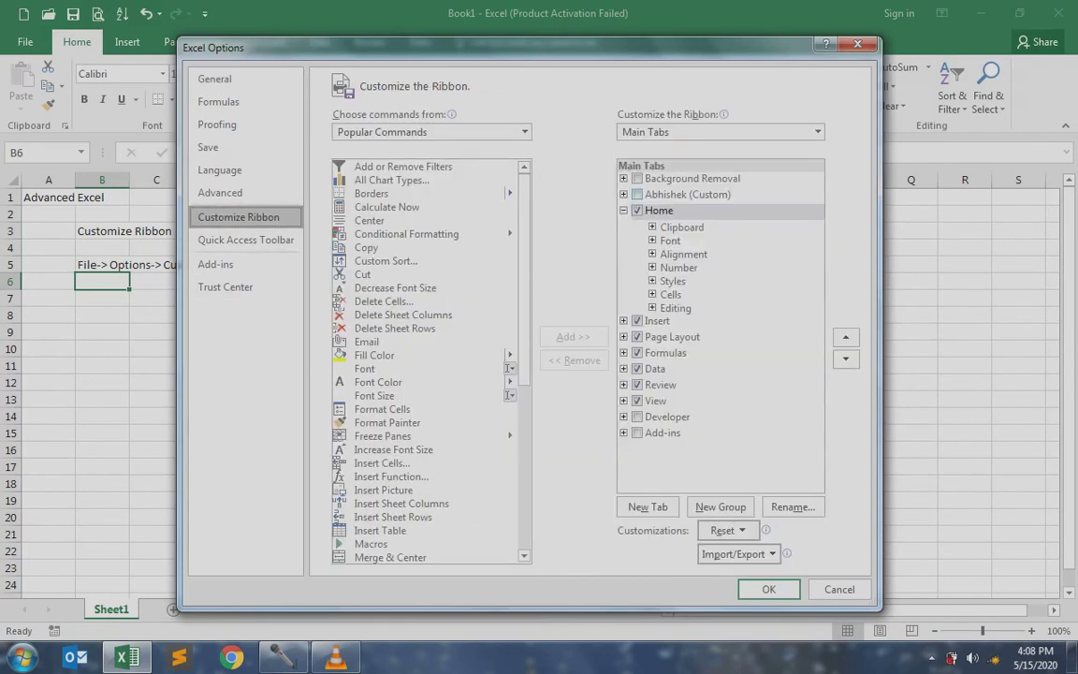
click(638, 194)
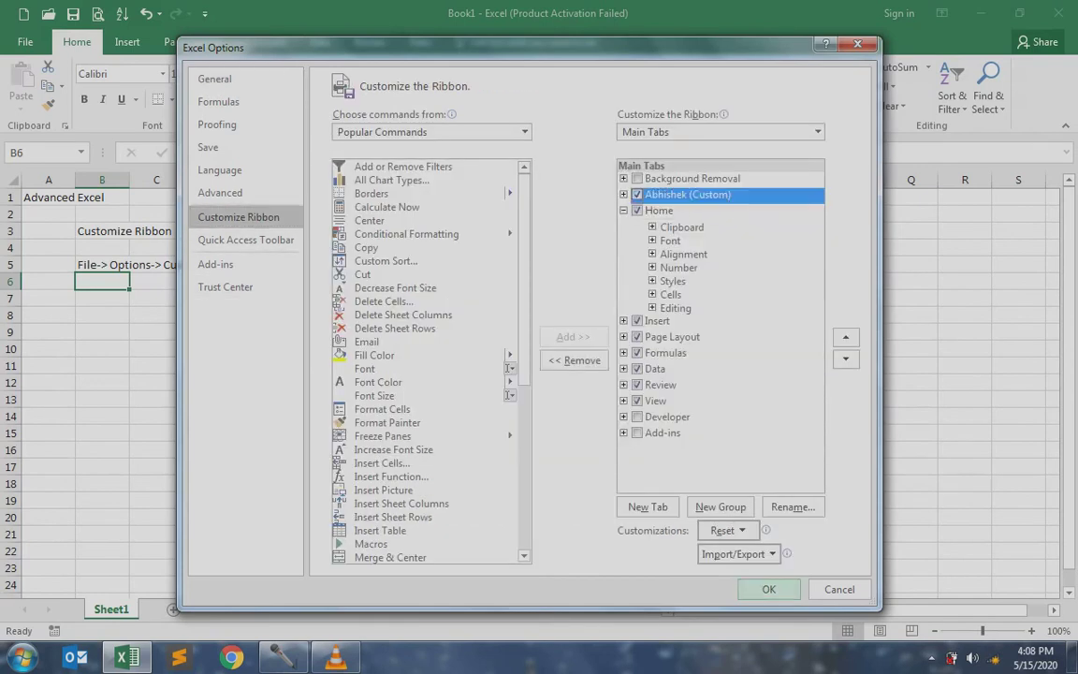
key(Escape)
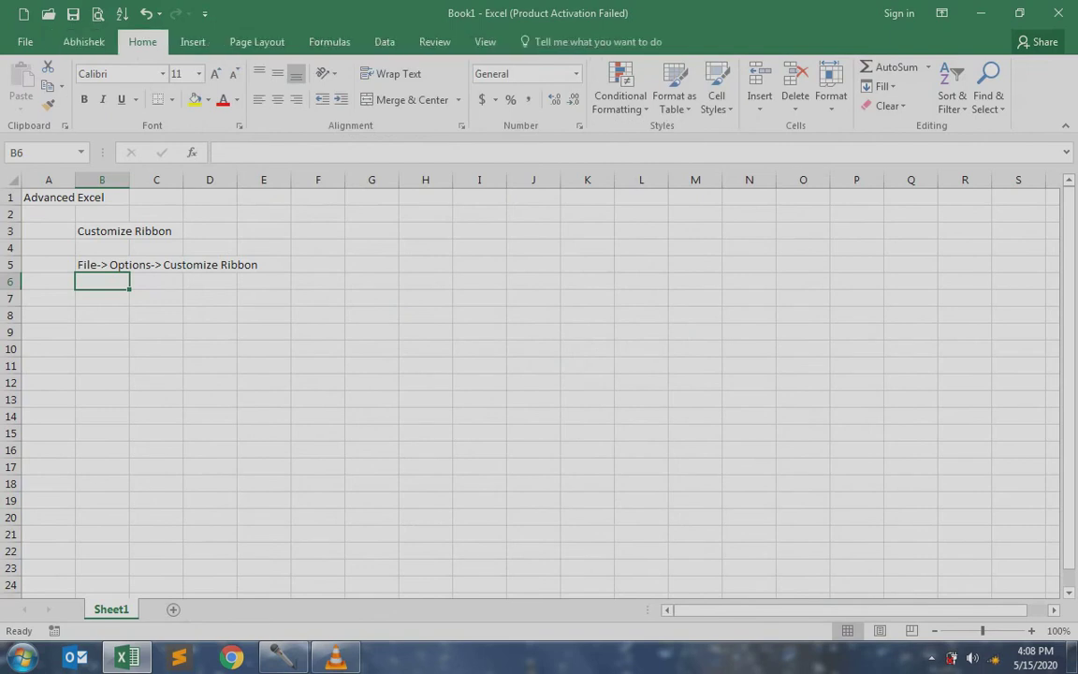
click(83, 41)
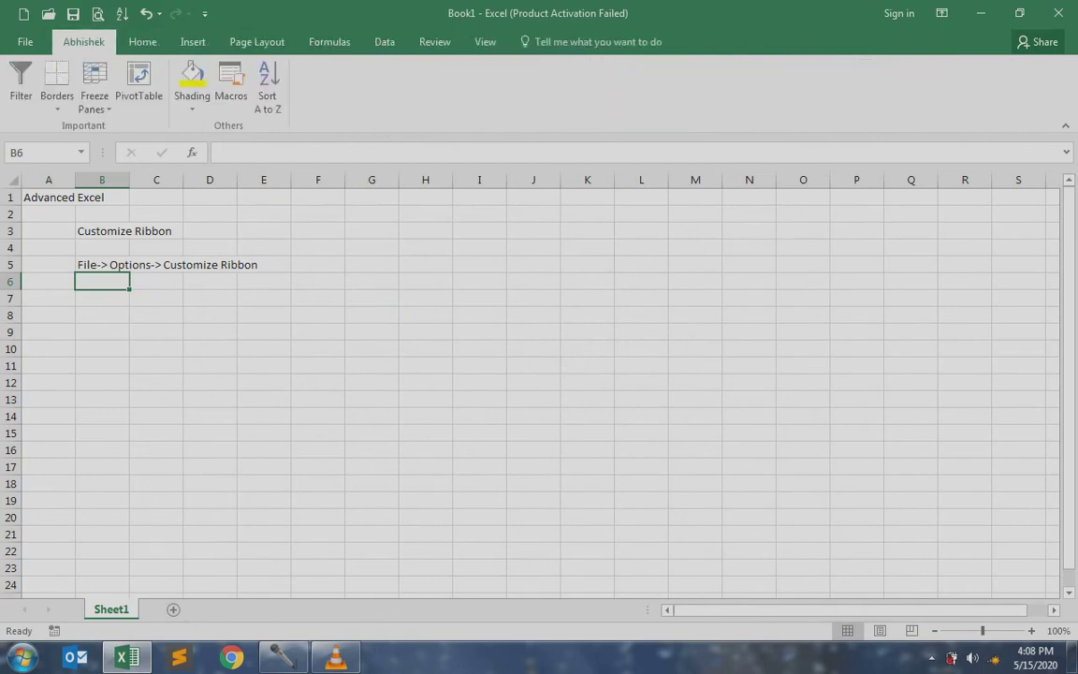
- Remove the Abhishek (Custom) tab and its groups in Customize the Ribbon and confirm with OK
click(26, 41)
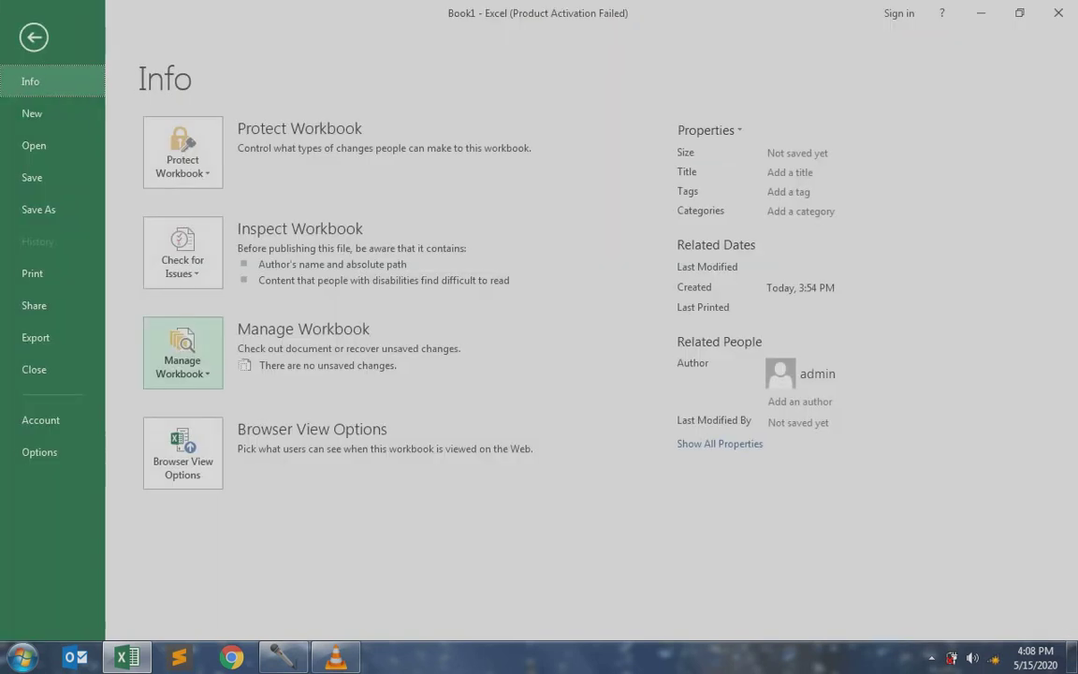
click(39, 452)
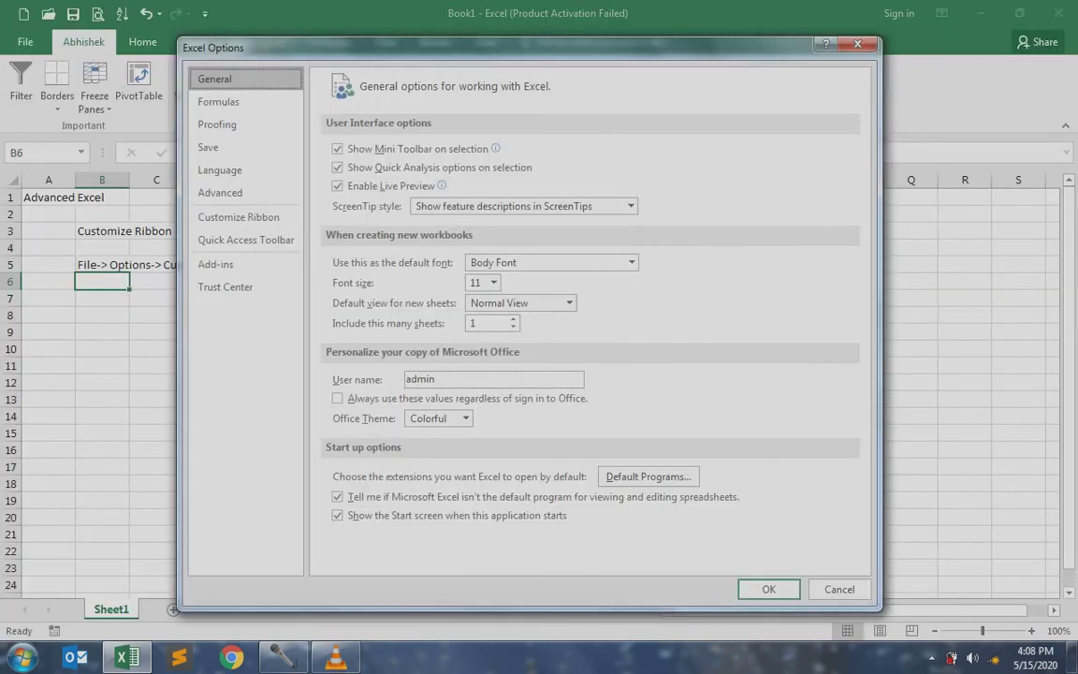
click(238, 216)
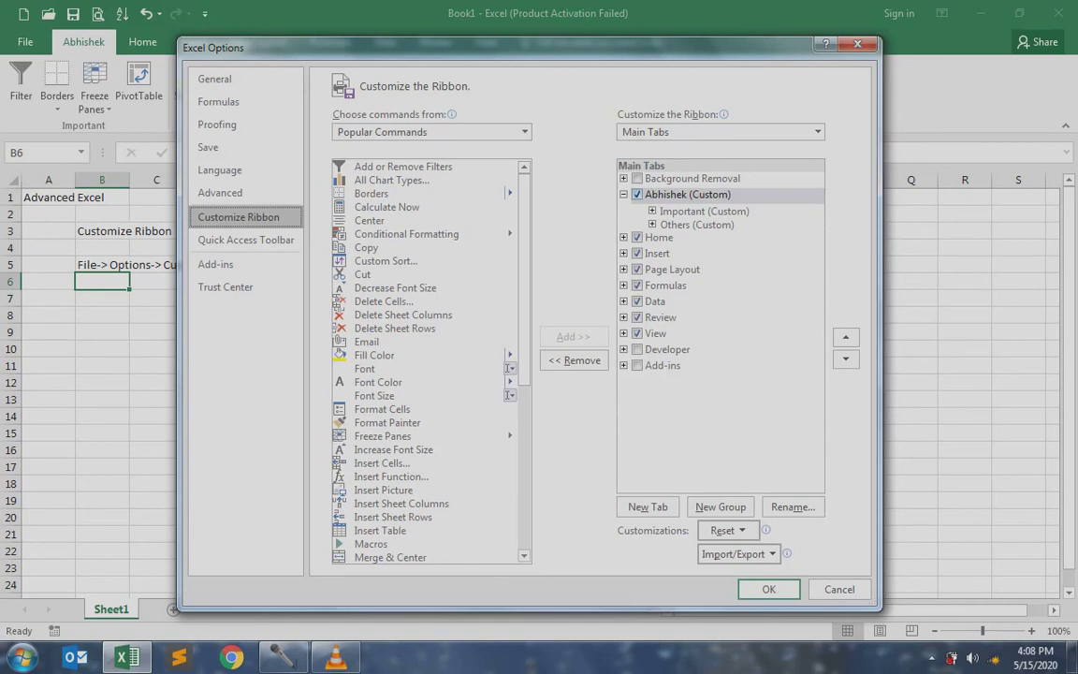
click(687, 194)
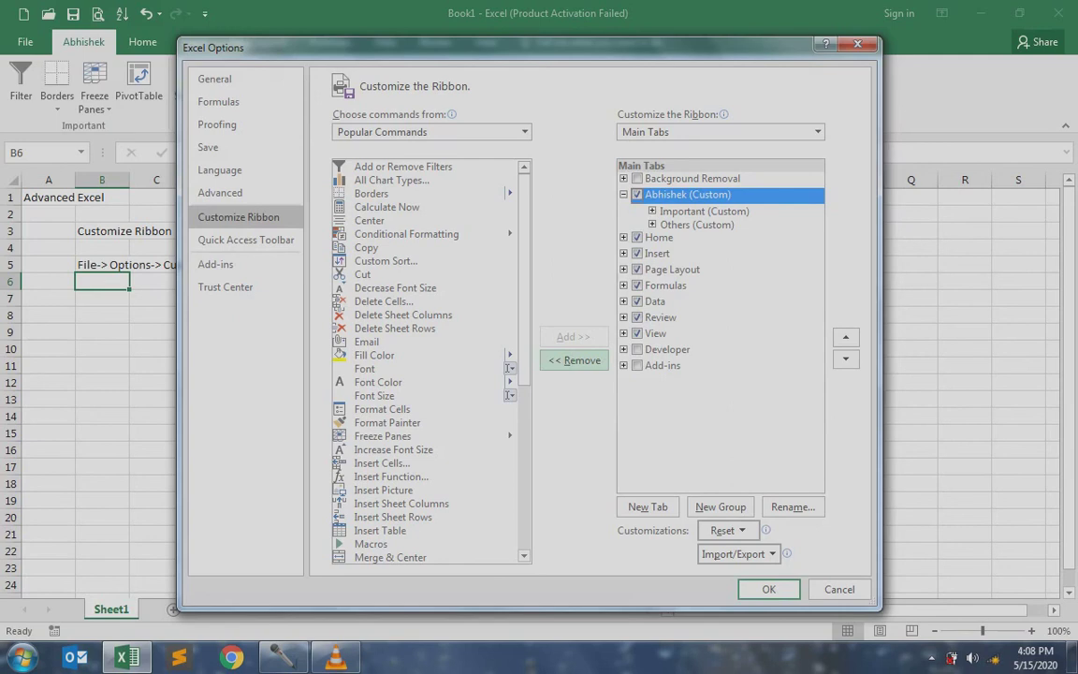
click(575, 360)
mouse_move(723, 115)
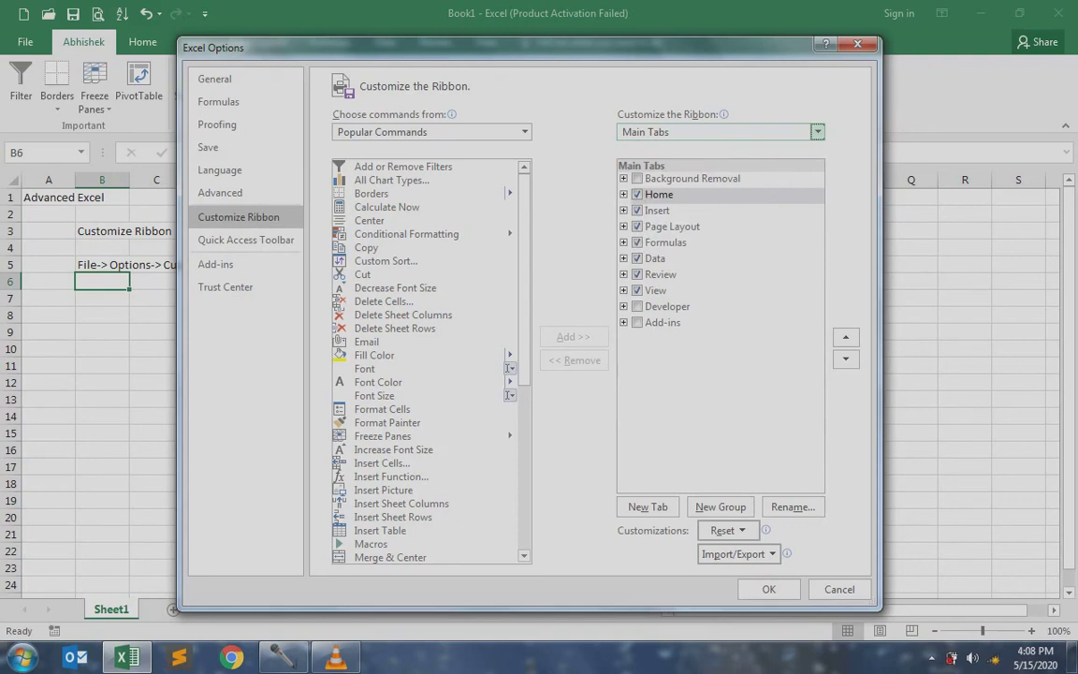
click(658, 195)
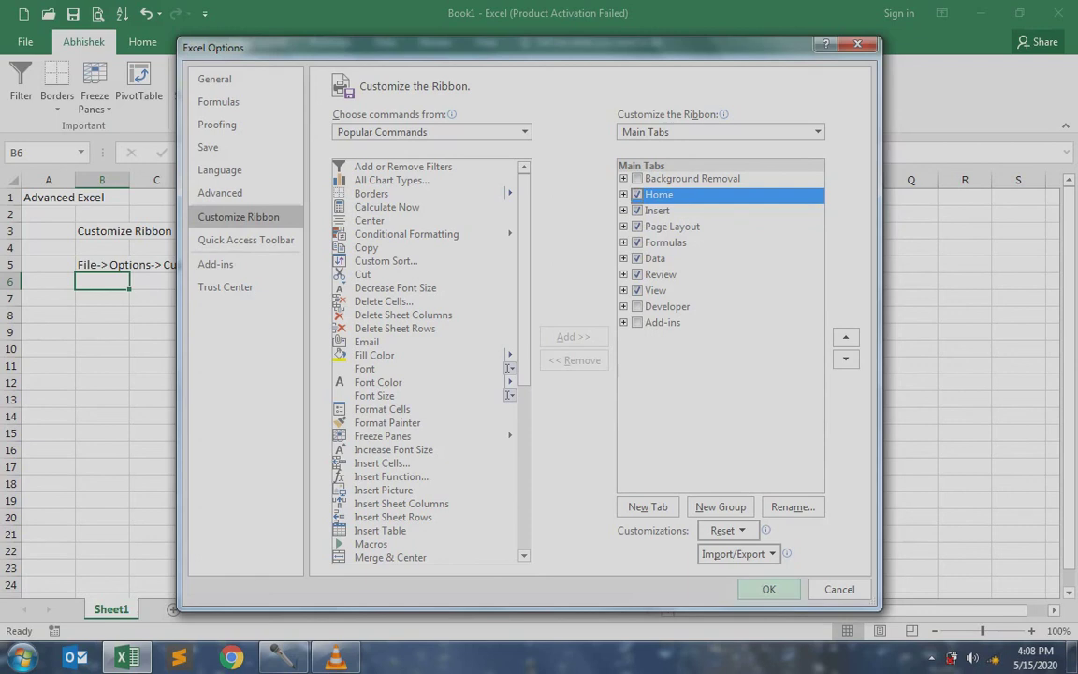
click(768, 589)
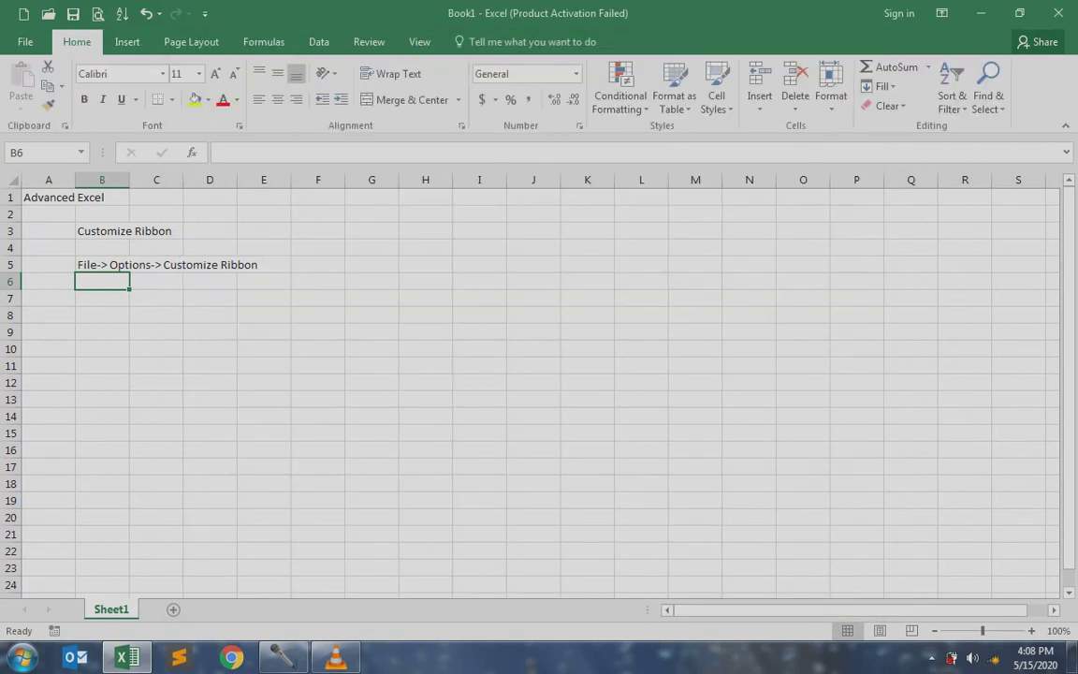